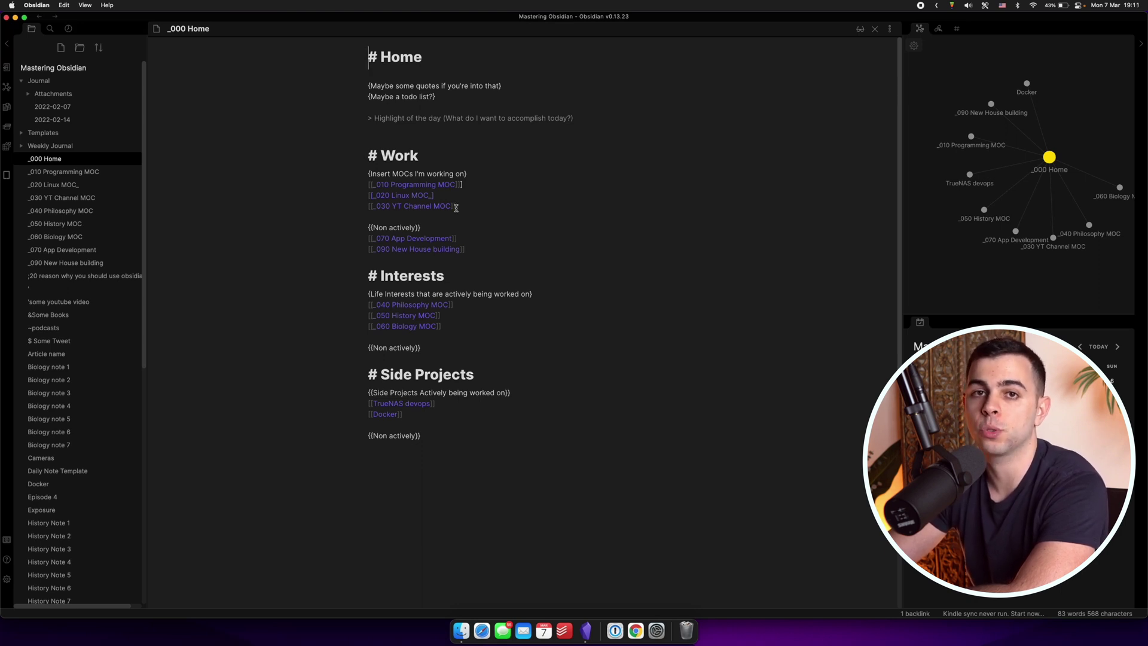
Open the graph view with existing files only and filter it to tag:#MOC
click(4, 94)
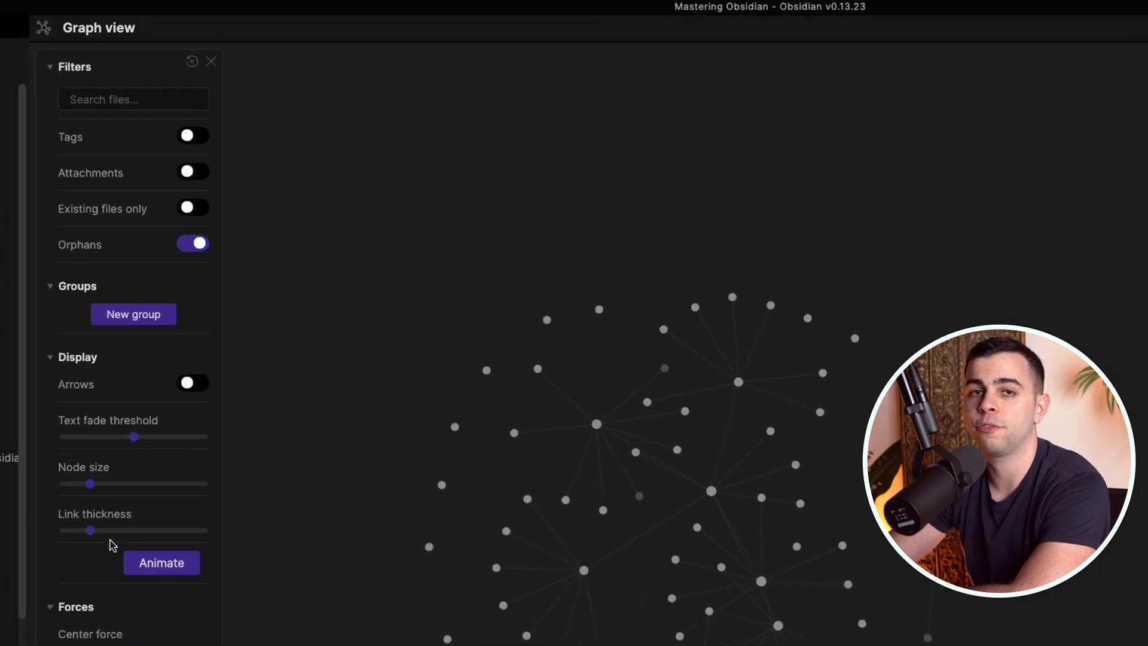
mouse_move(67, 222)
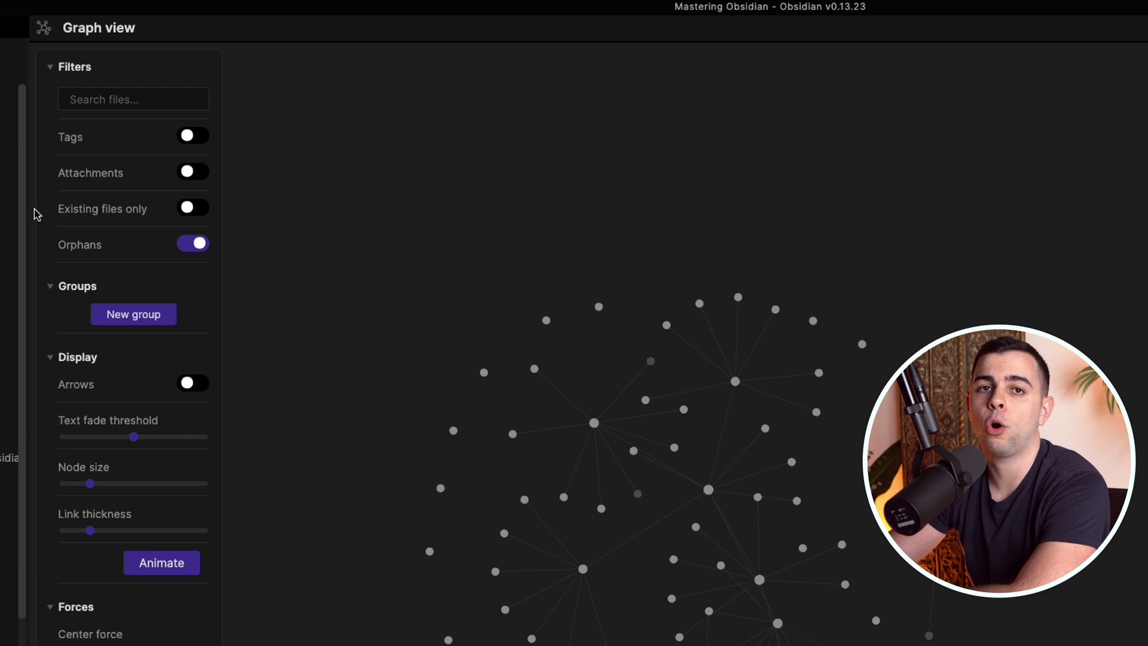
click(113, 97)
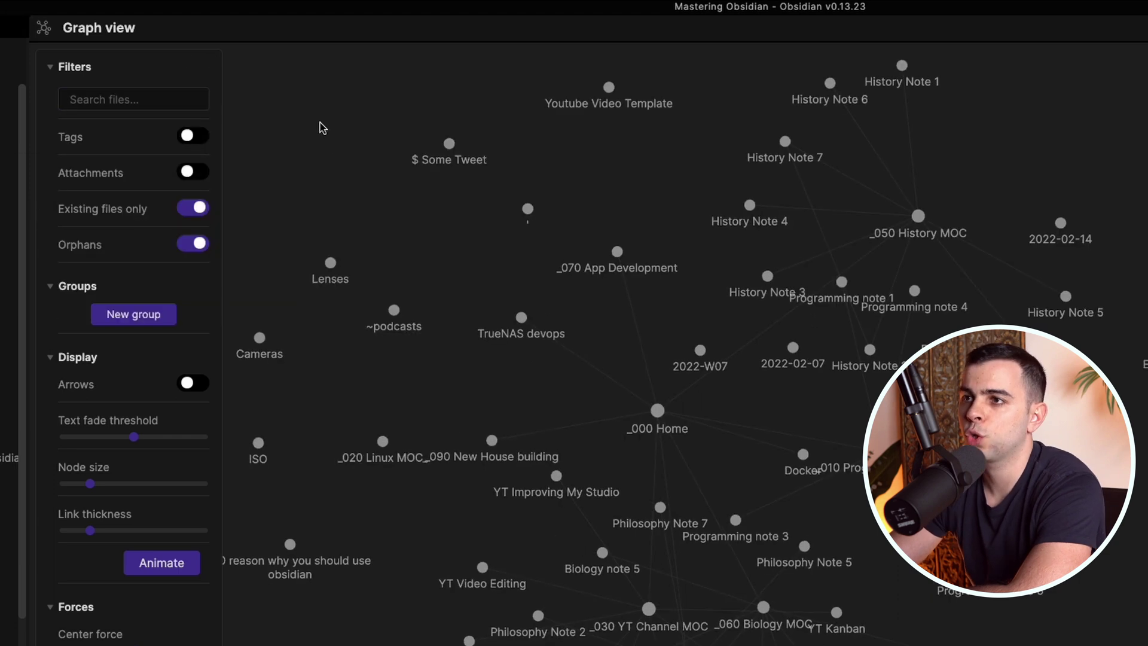
click(146, 97)
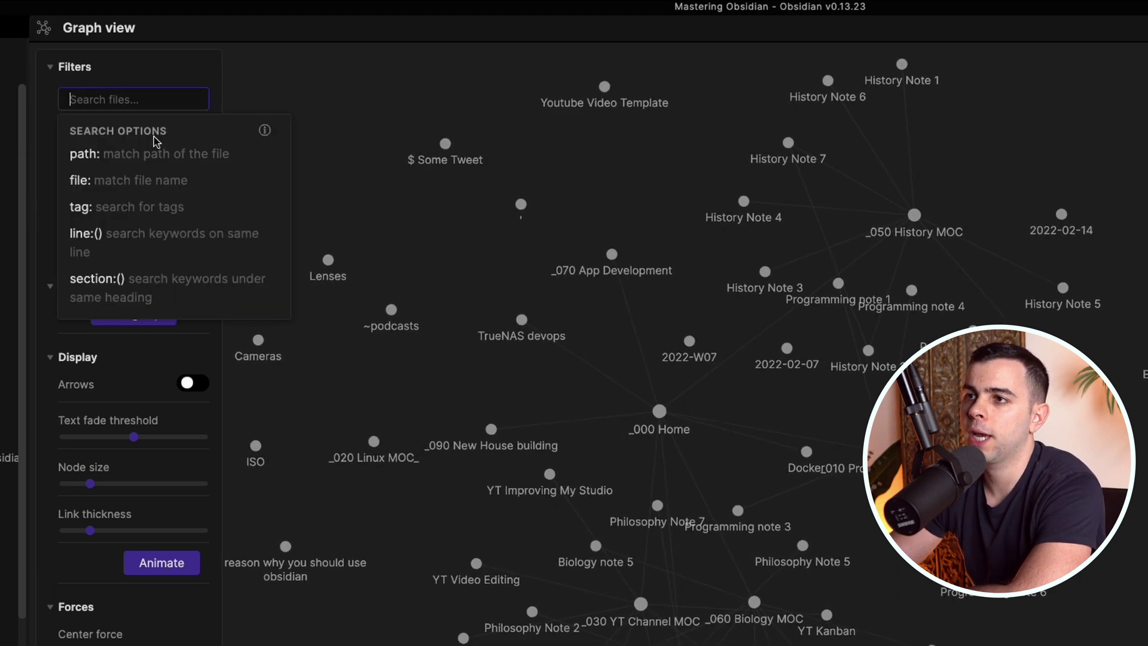
click(153, 219)
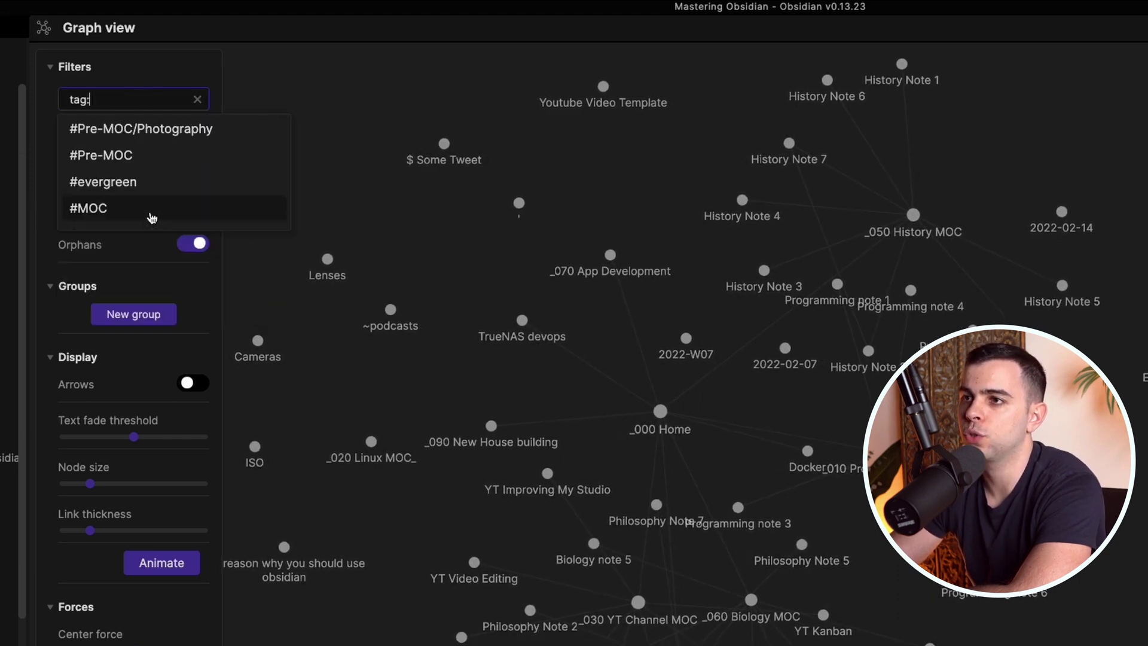
click(110, 213)
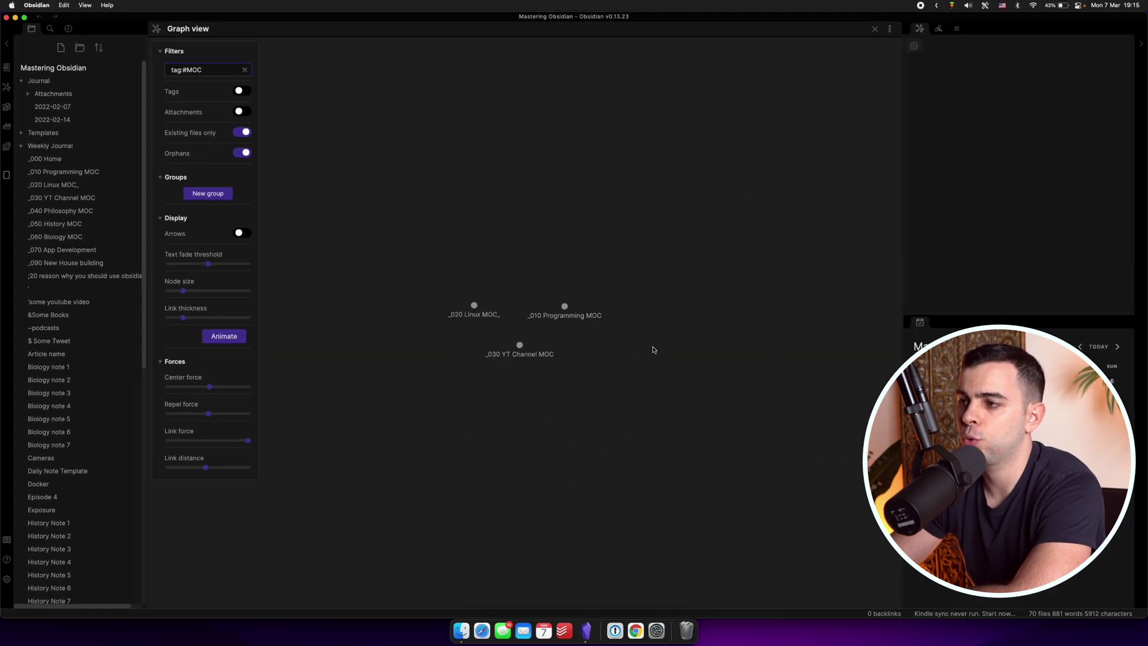
Show the Tags pane in the right sidebar and clear the #MOC graph filter
scroll(653, 350, up, 3)
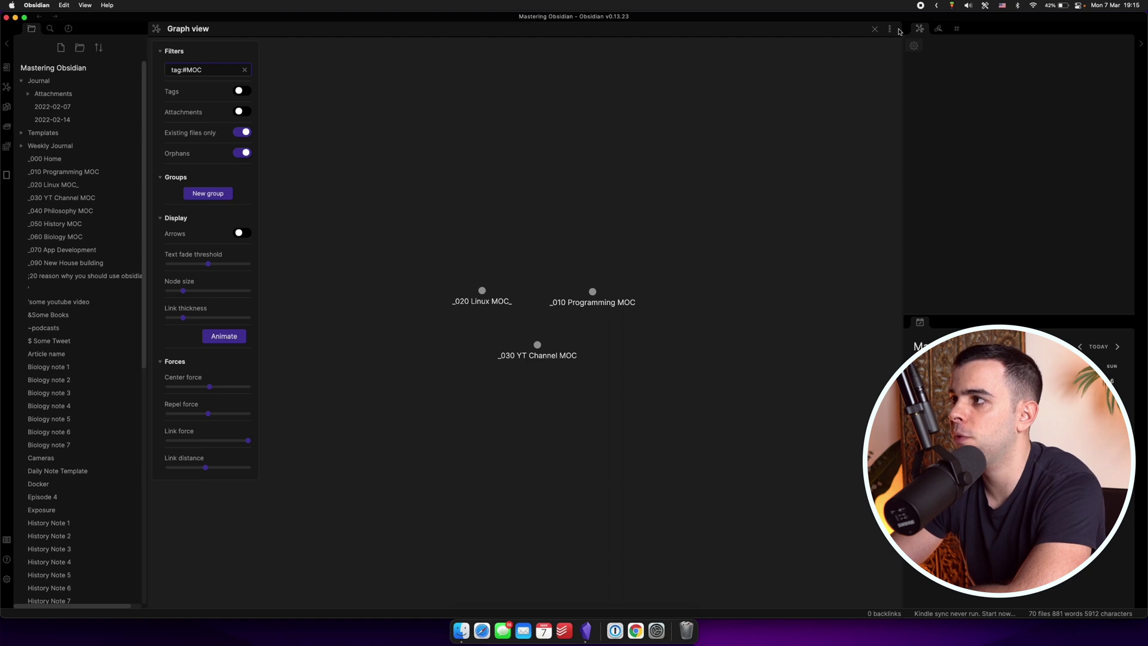
click(956, 30)
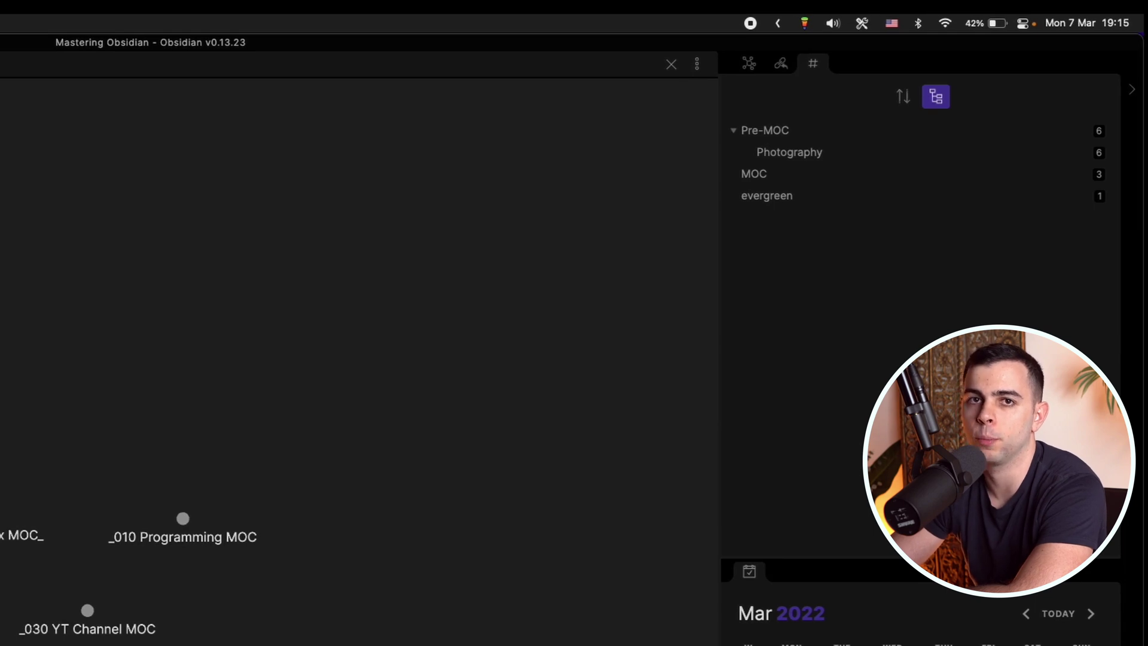
click(258, 70)
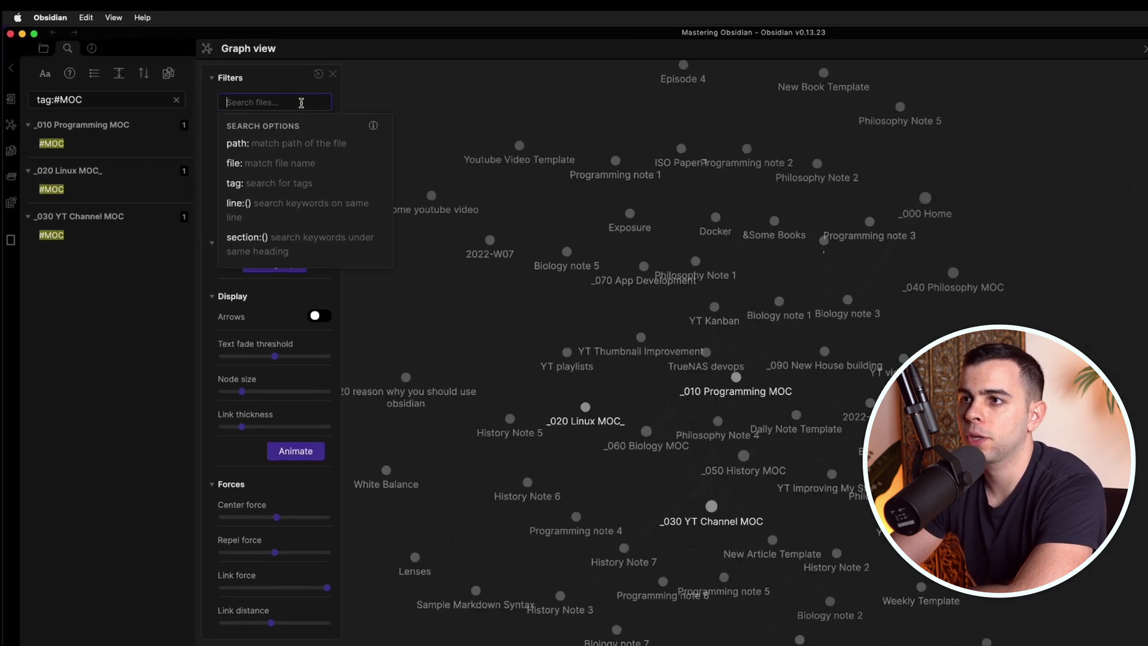
Preview the graph filtered to path:Journal with File explorer shown, then clear the filter
click(277, 144)
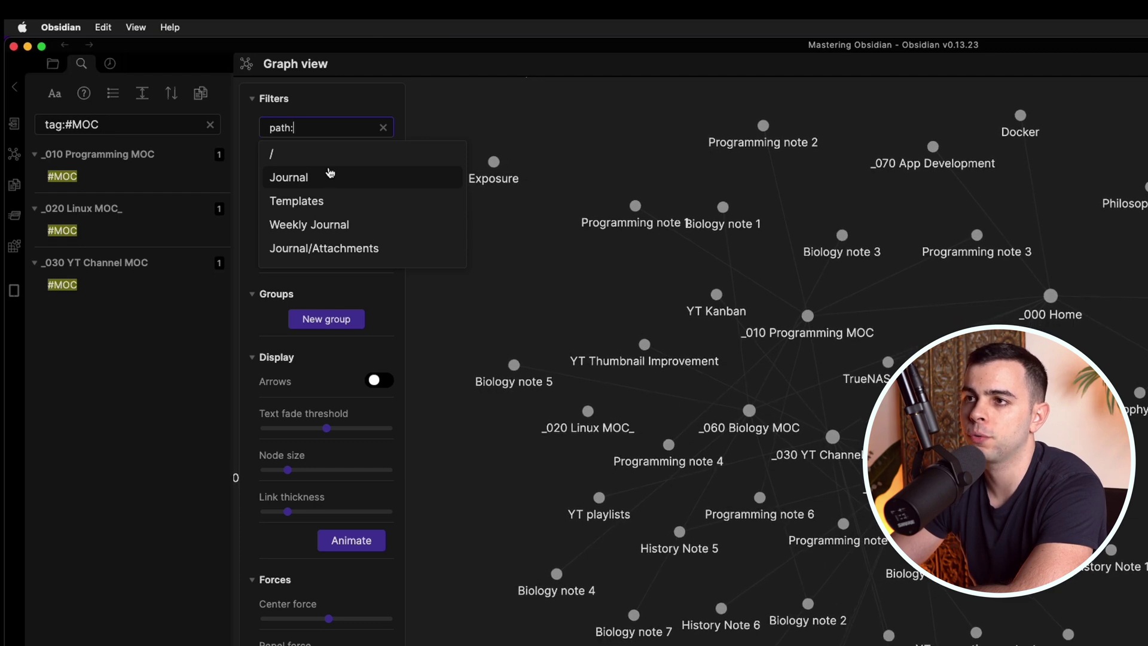
click(52, 64)
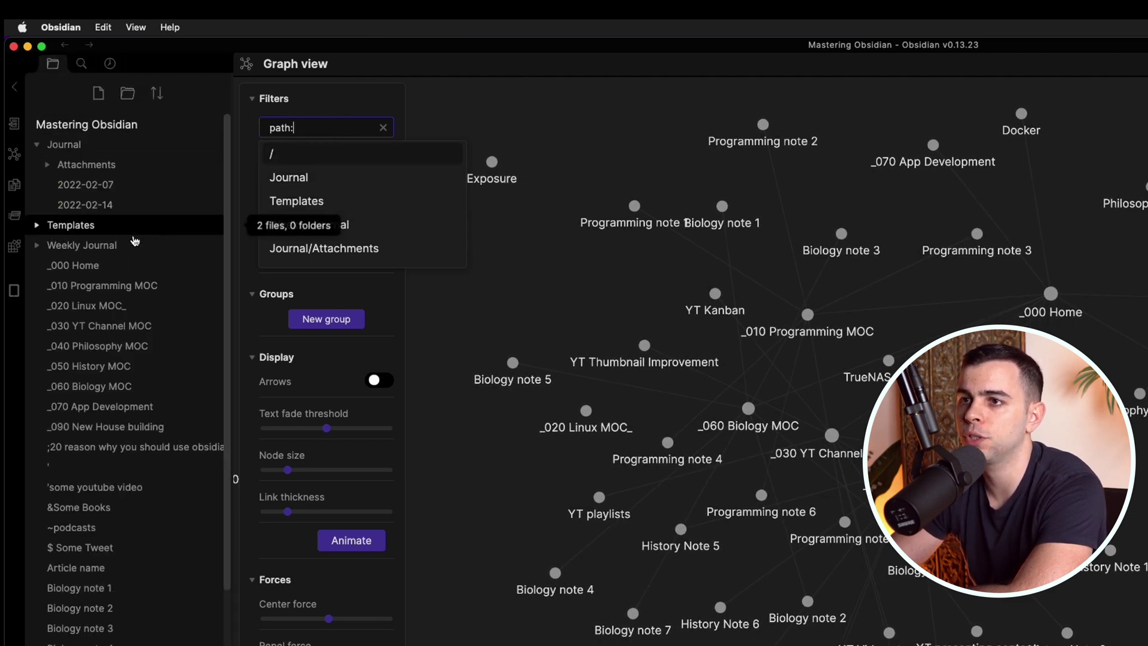
click(328, 179)
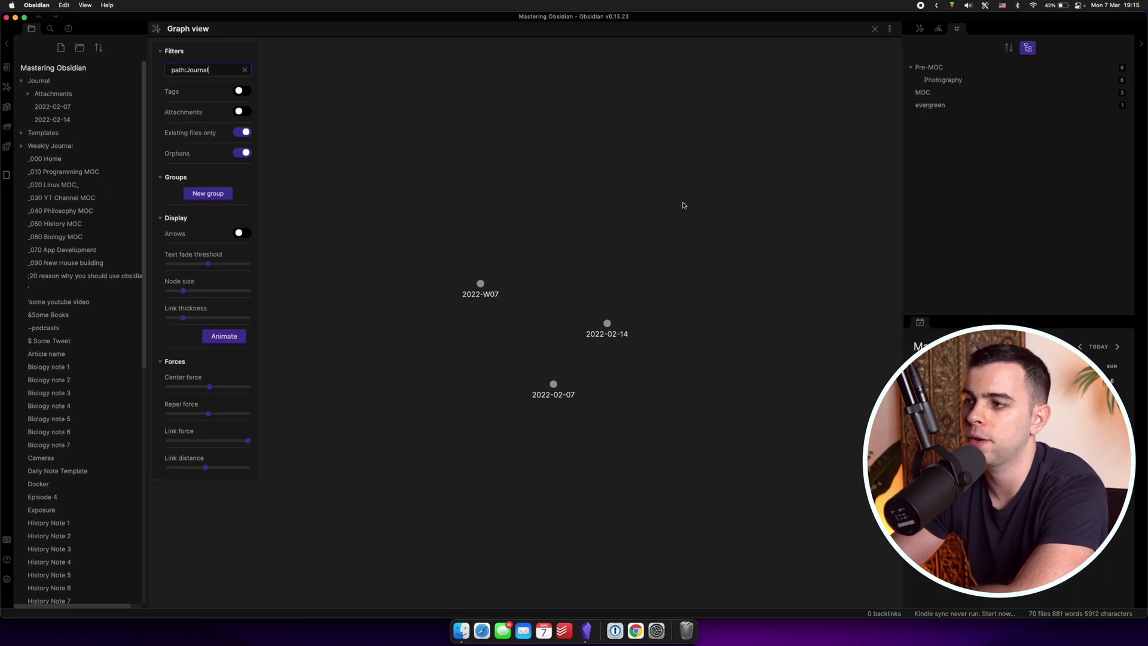
click(244, 69)
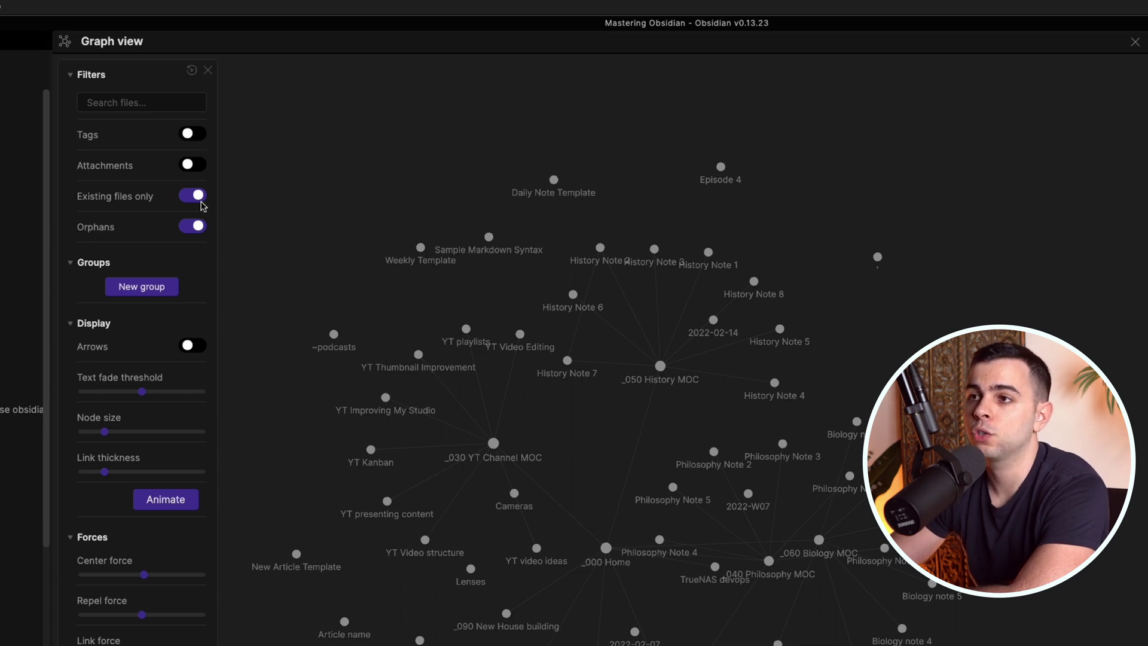
Turn on Tags and Attachments, turn off Existing files only and Orphans, and collapse Pre-MOC
click(192, 133)
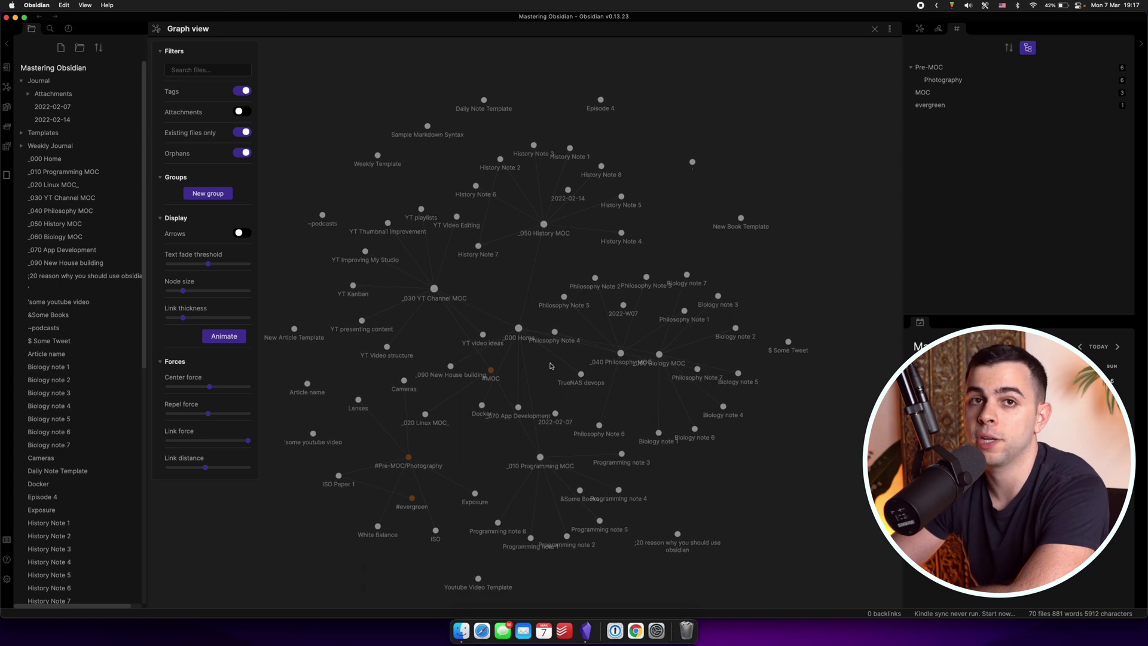
click(914, 70)
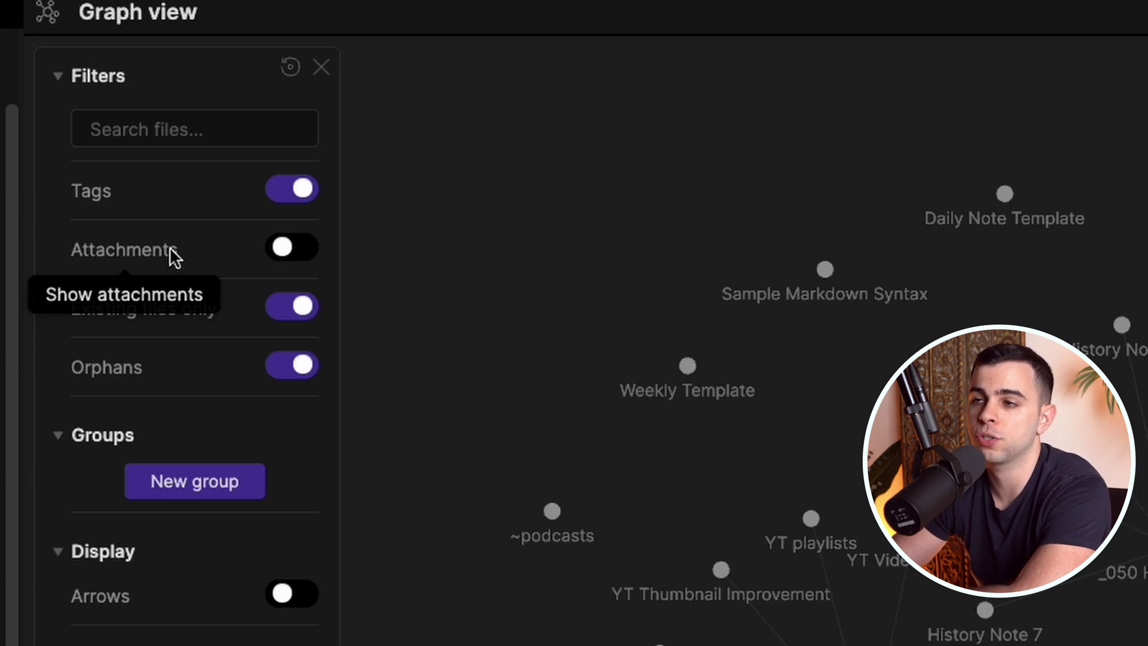
click(282, 250)
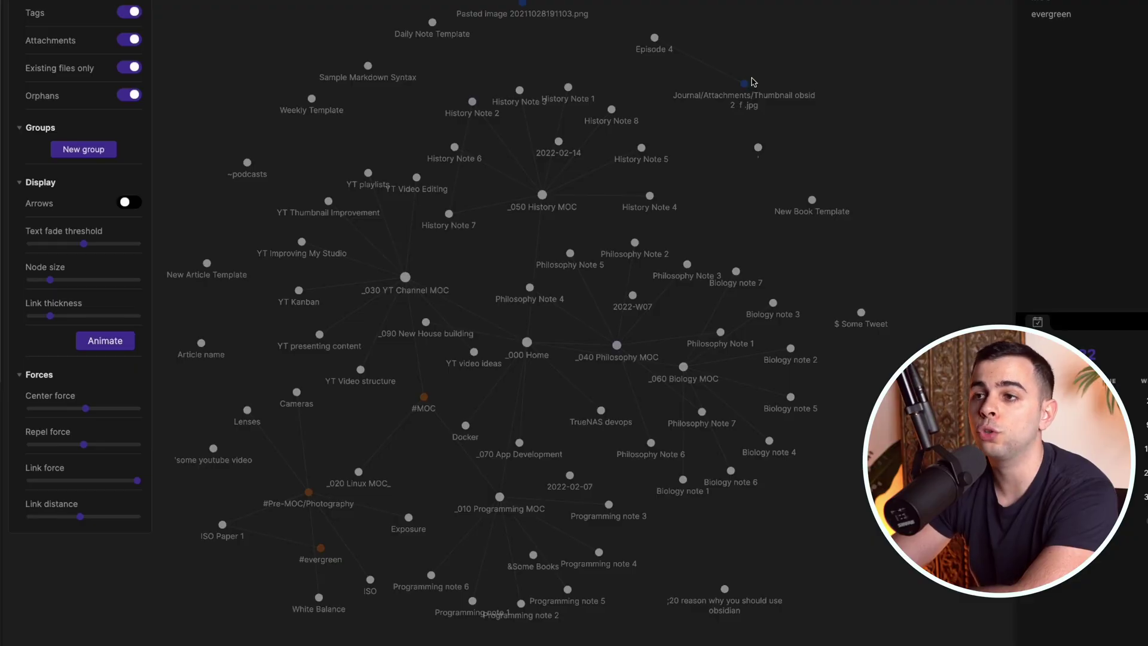
click(122, 72)
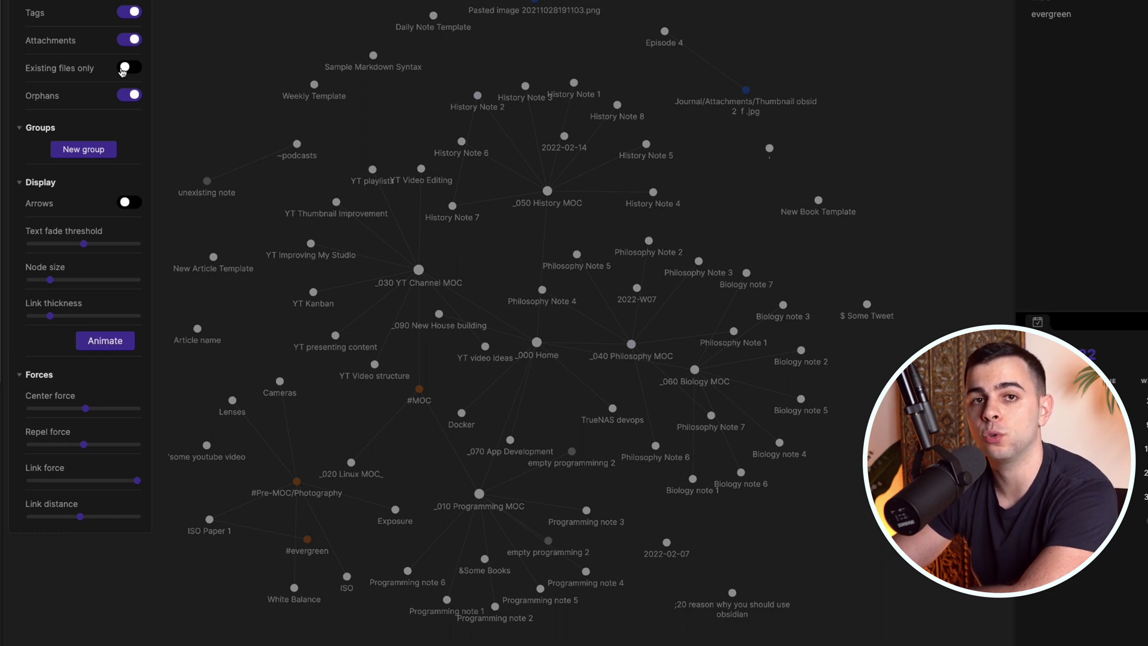
click(132, 96)
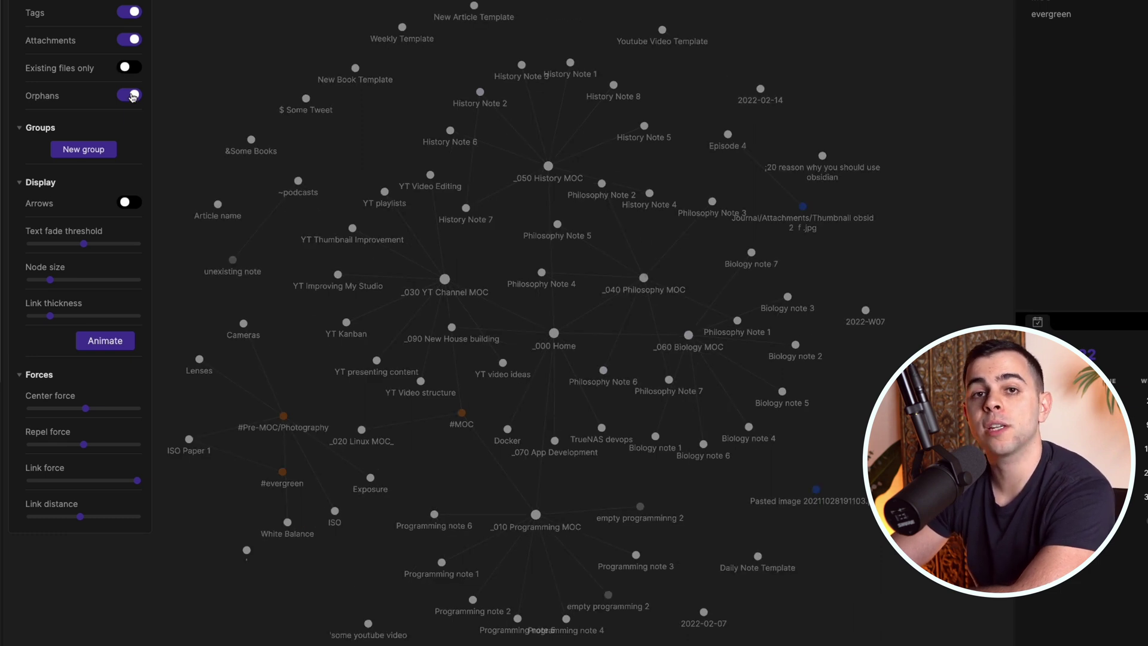
click(132, 96)
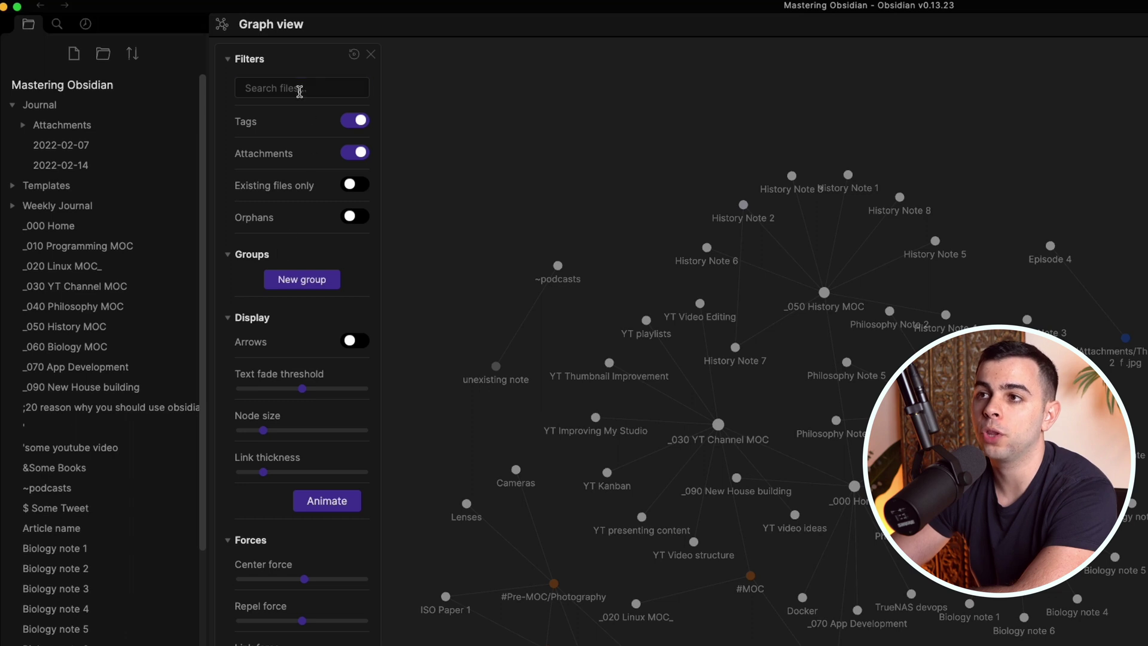
Add a colour group with query path:Journal coloured cyan (82, 189, 224)
click(300, 89)
key(Escape)
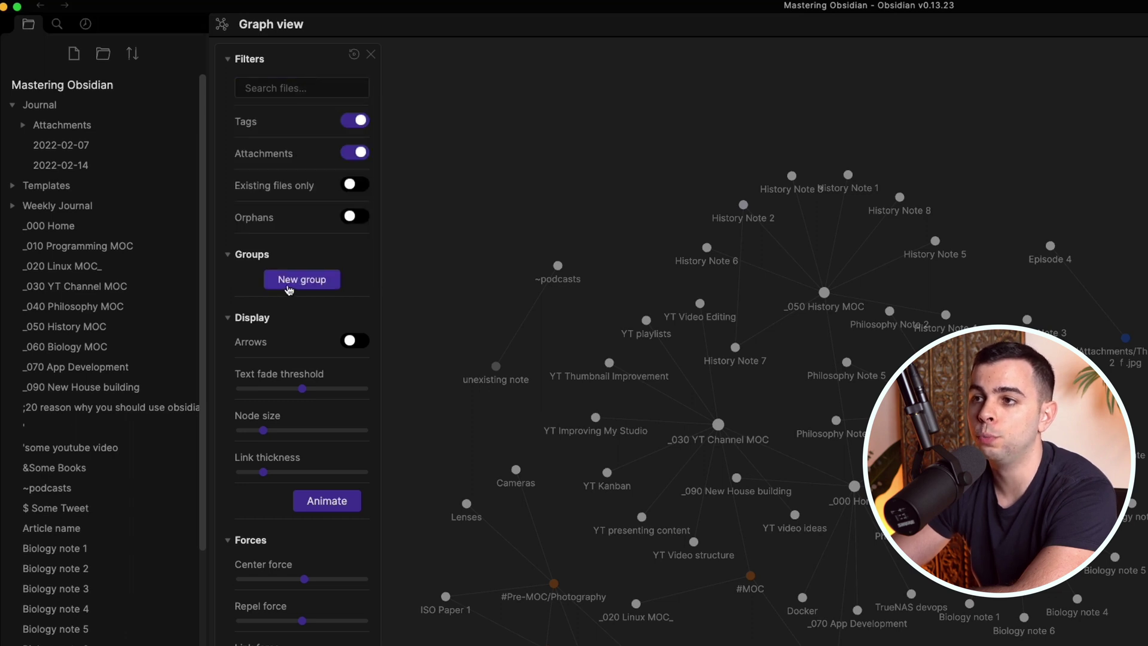
click(289, 291)
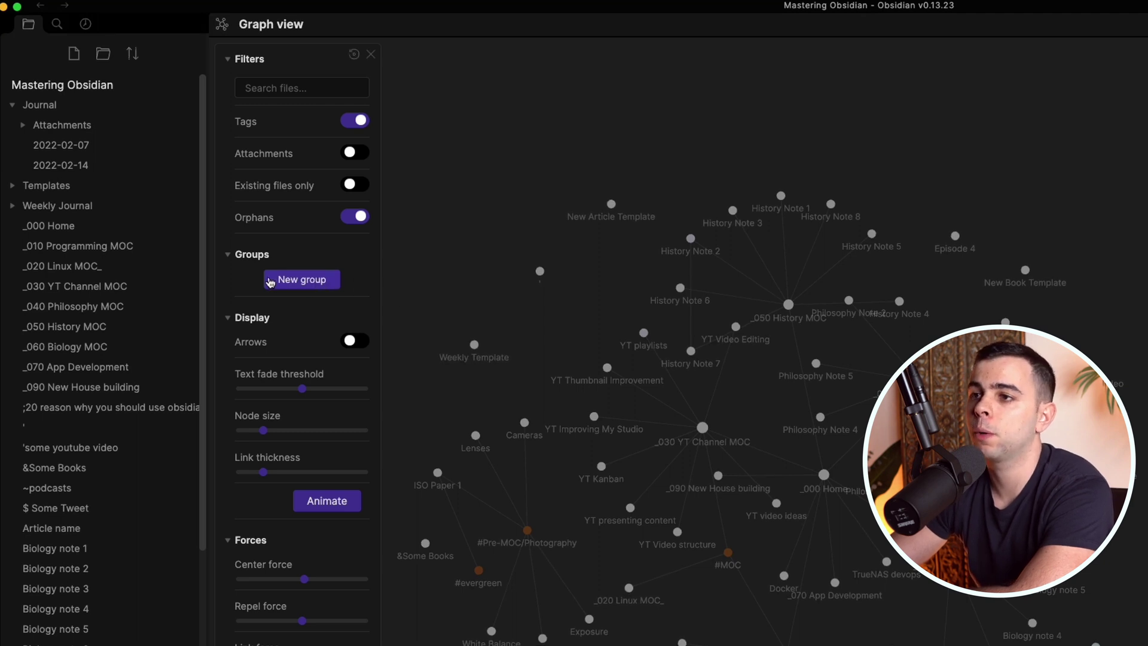
click(277, 281)
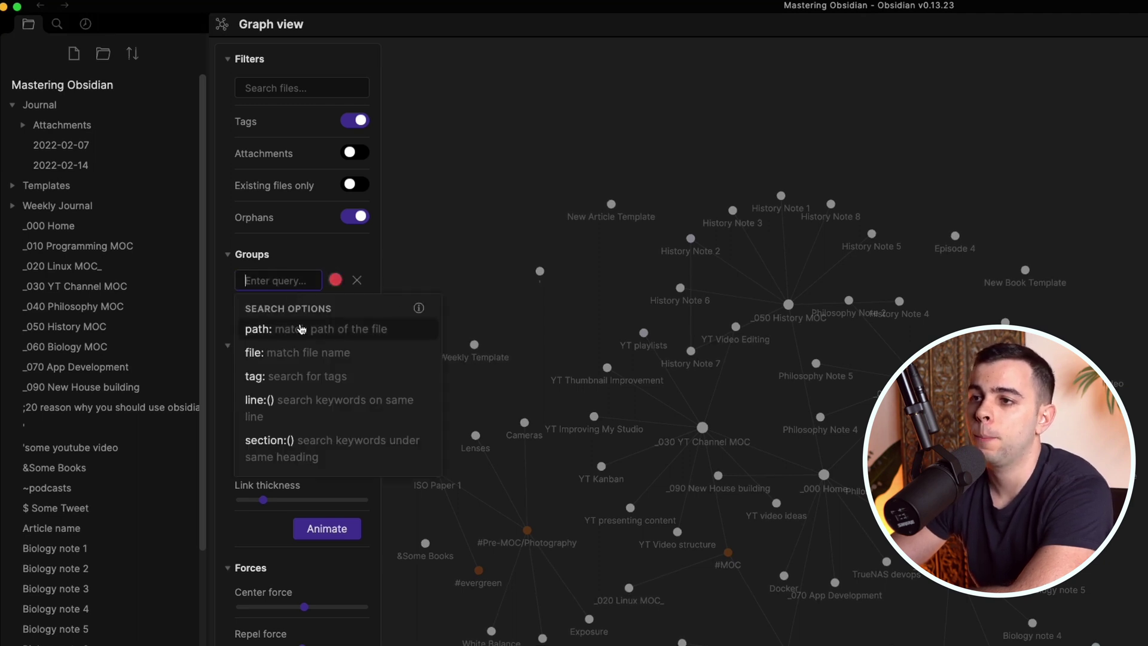
click(301, 329)
click(287, 330)
click(335, 280)
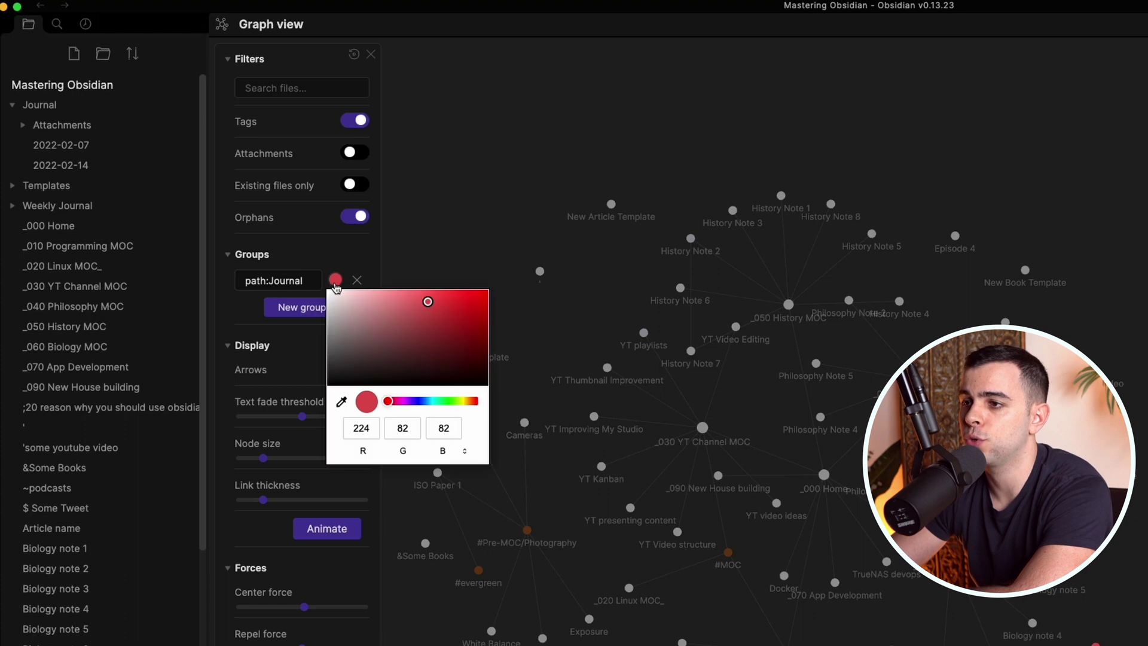
click(430, 400)
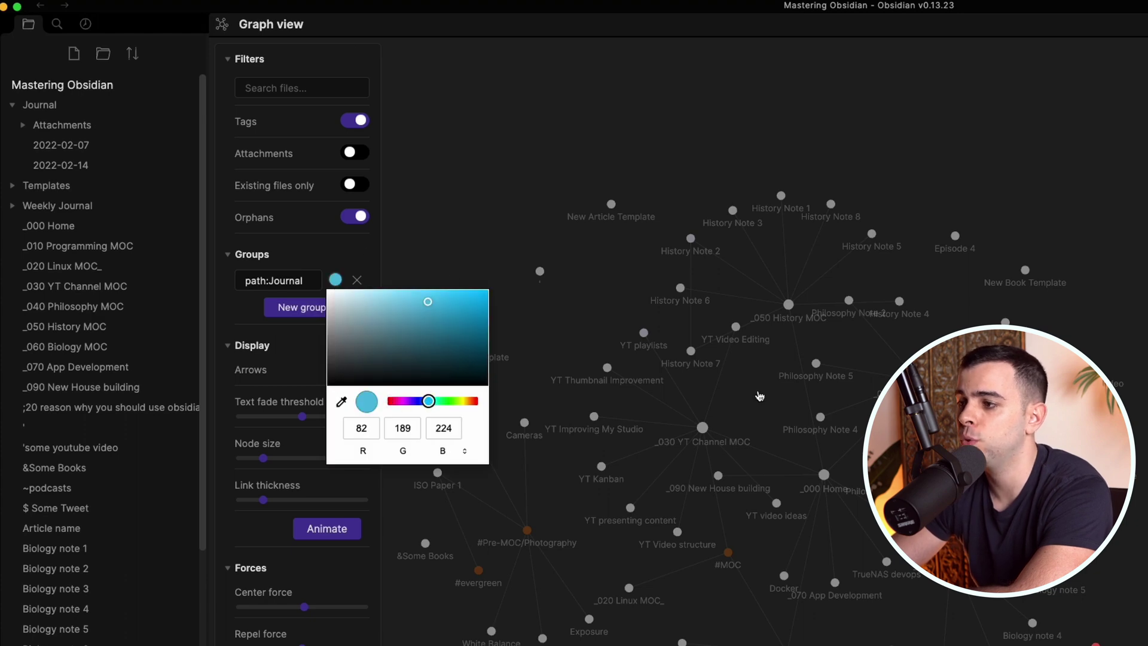
click(570, 326)
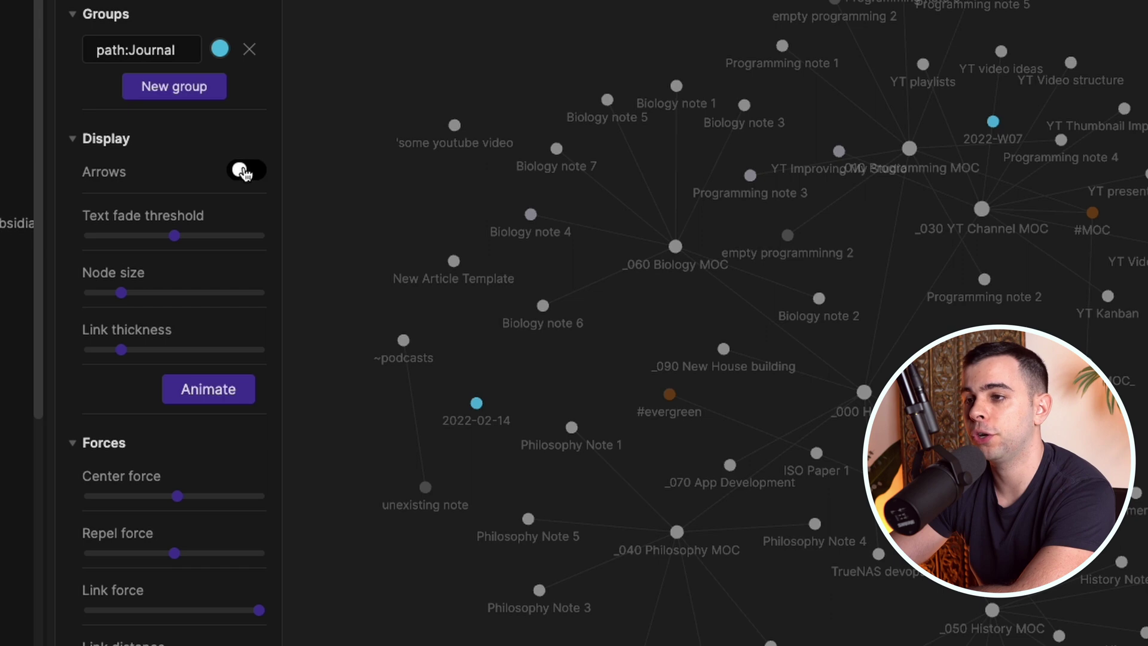
click(243, 171)
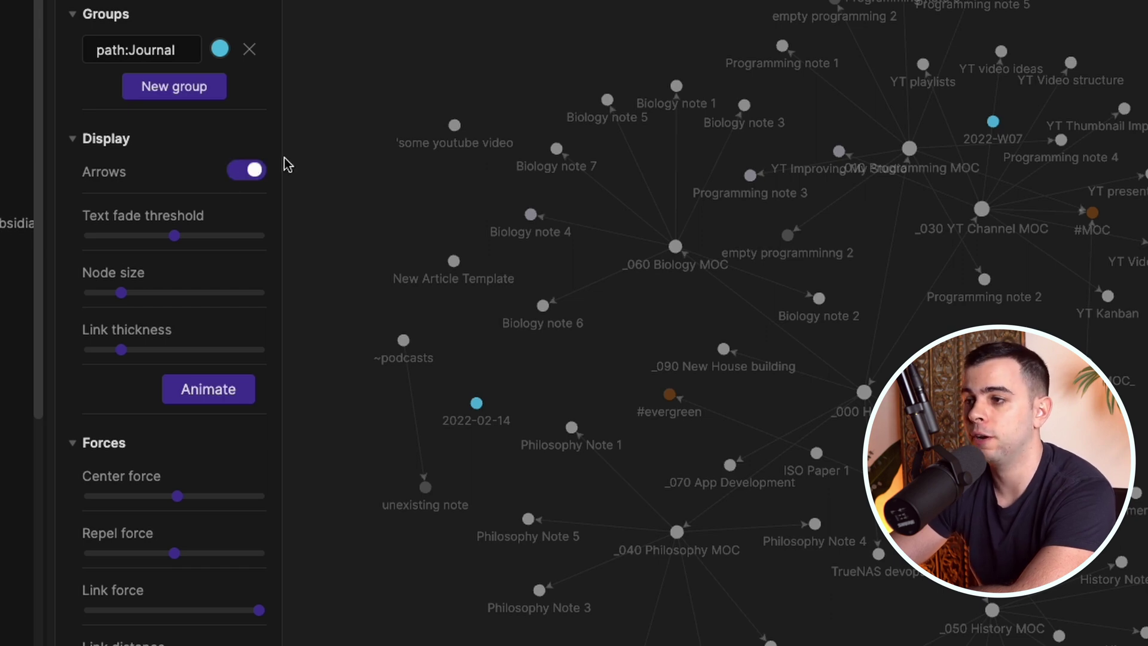
scroll(706, 266, up, 1)
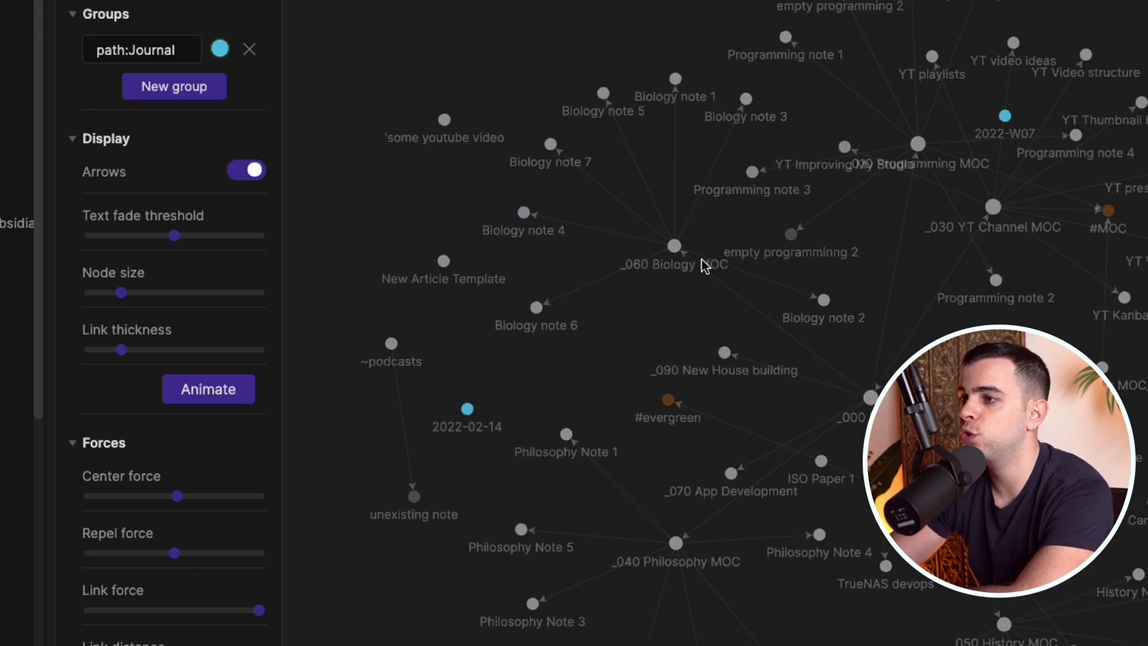
scroll(702, 263, up, 3)
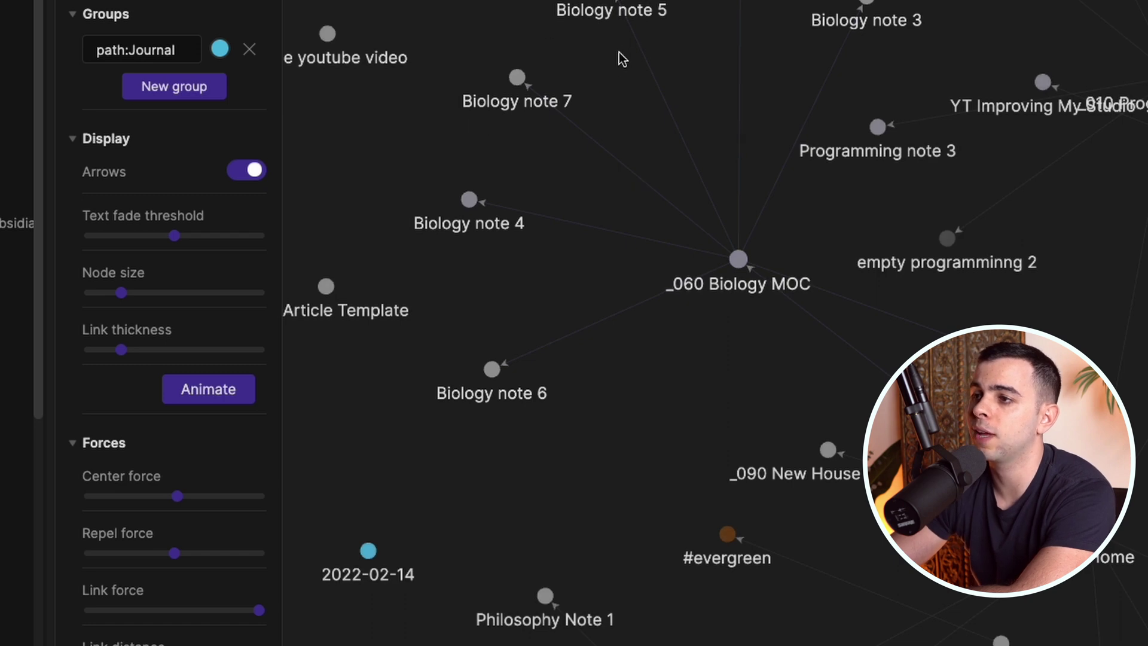
click(739, 259)
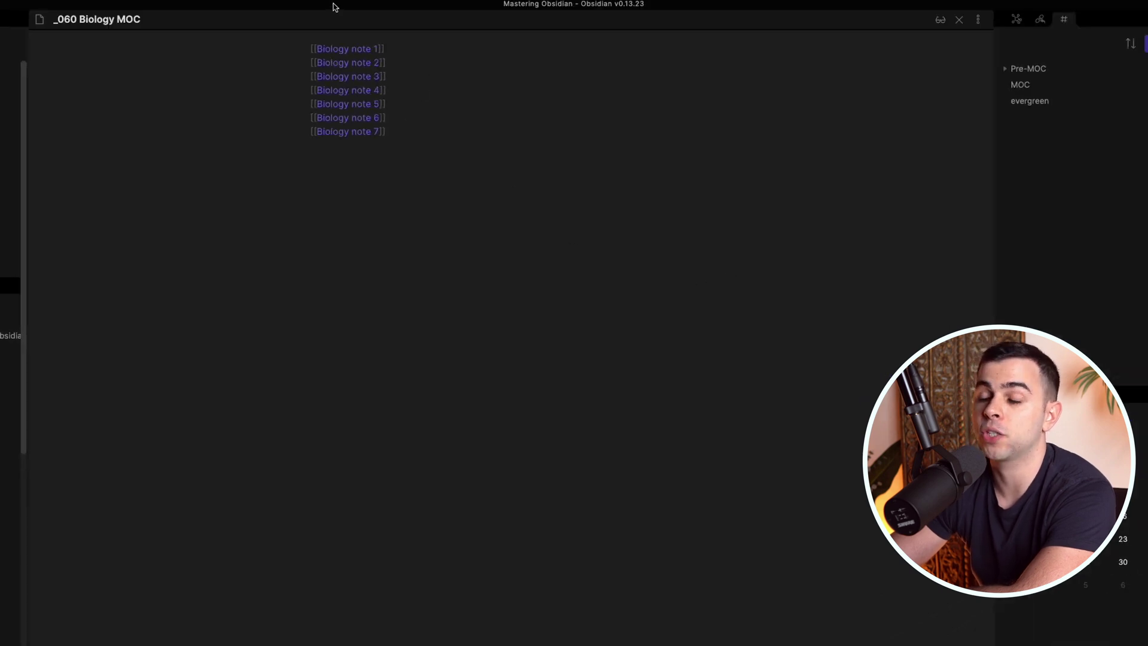
key(ctrl+g)
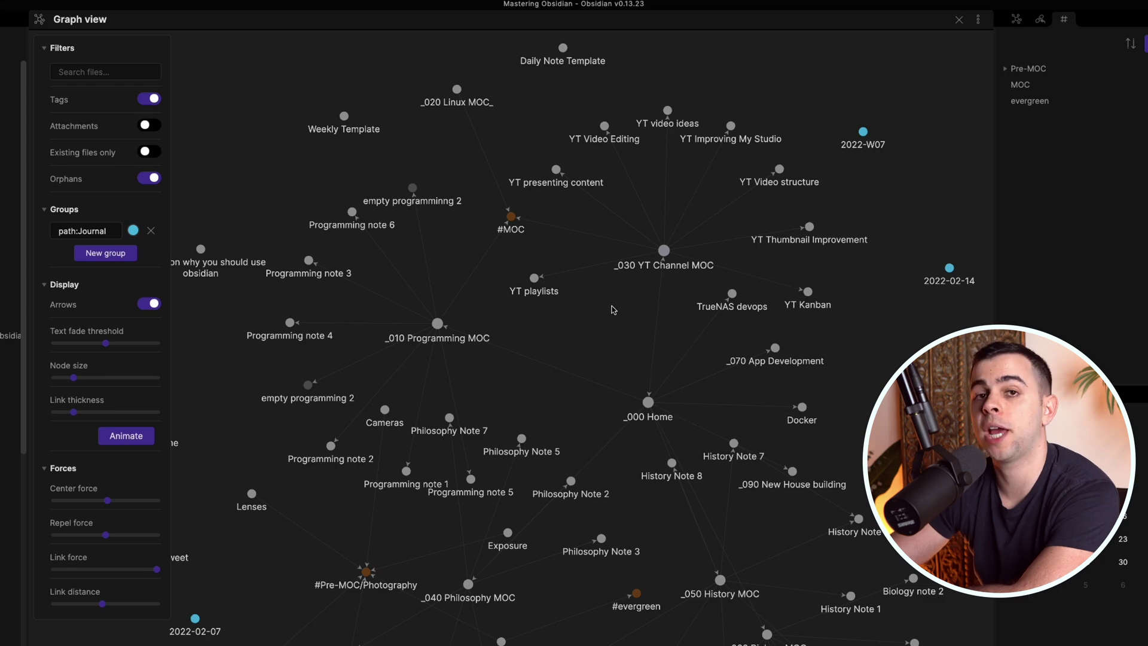
scroll(701, 310, up, 2)
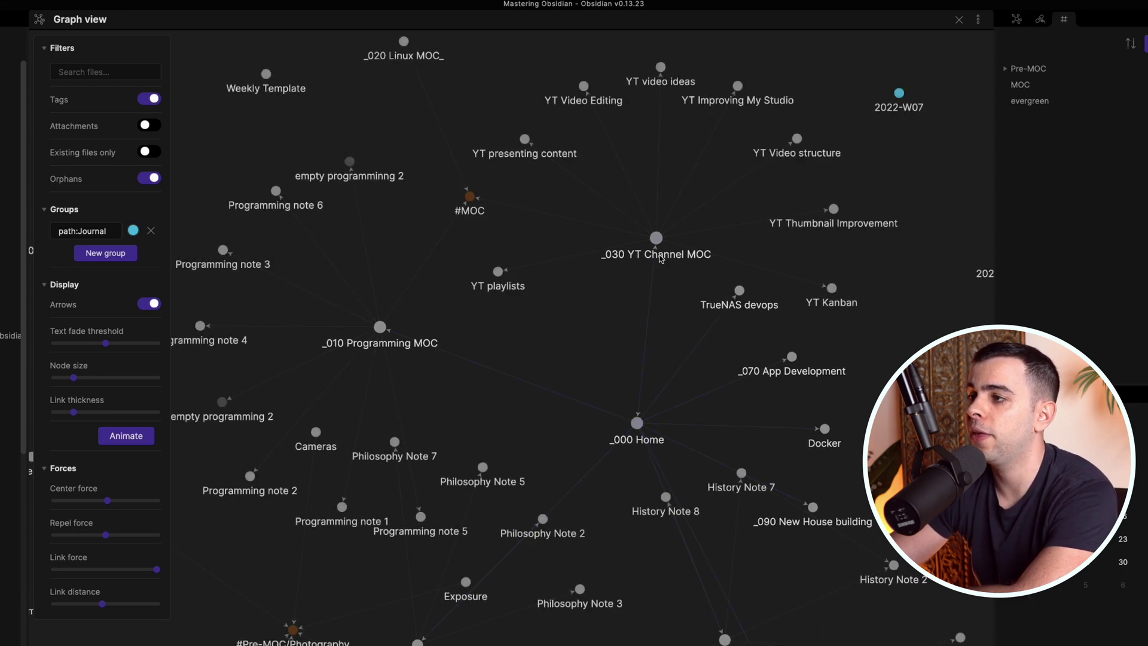
click(635, 421)
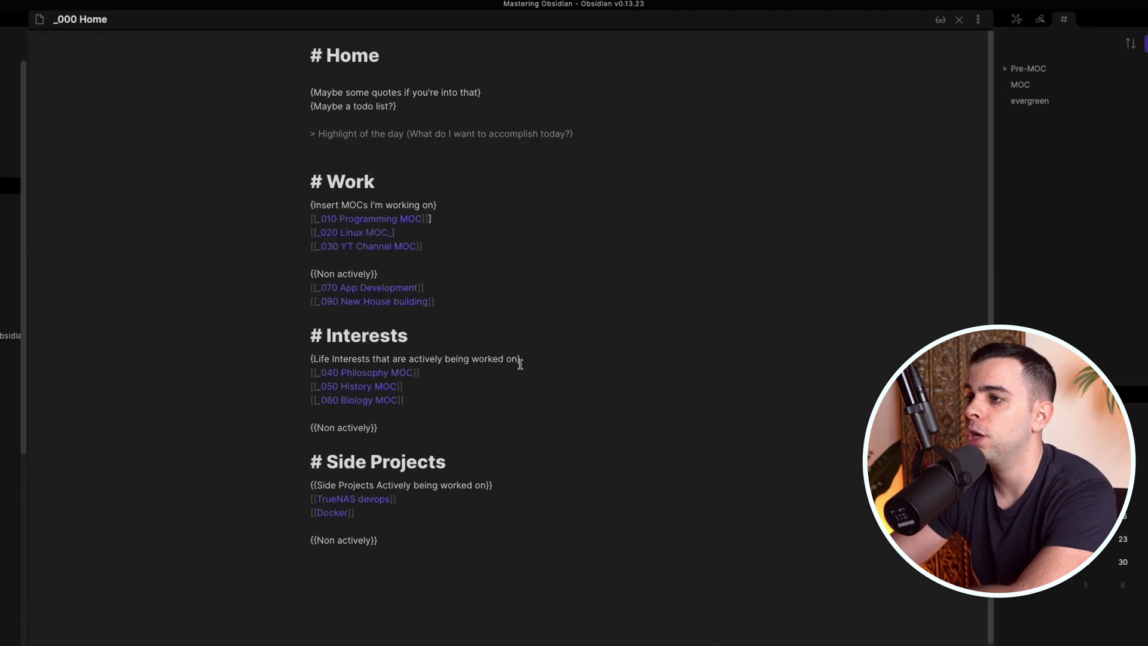
key(ctrl+g)
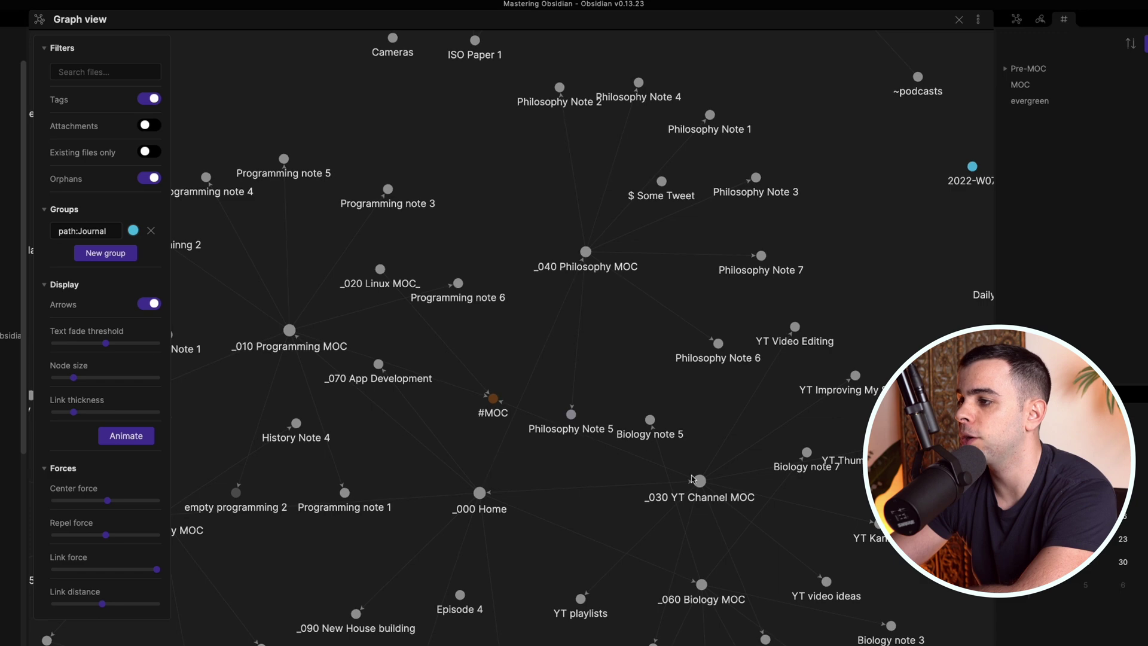
click(698, 478)
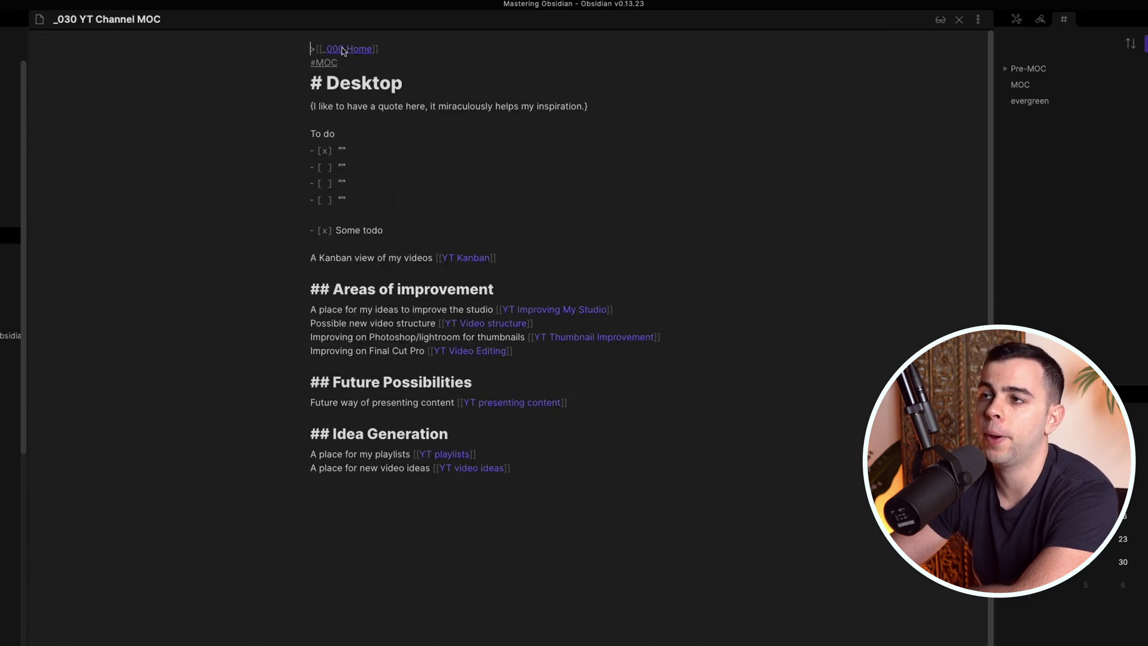
key(ctrl+g)
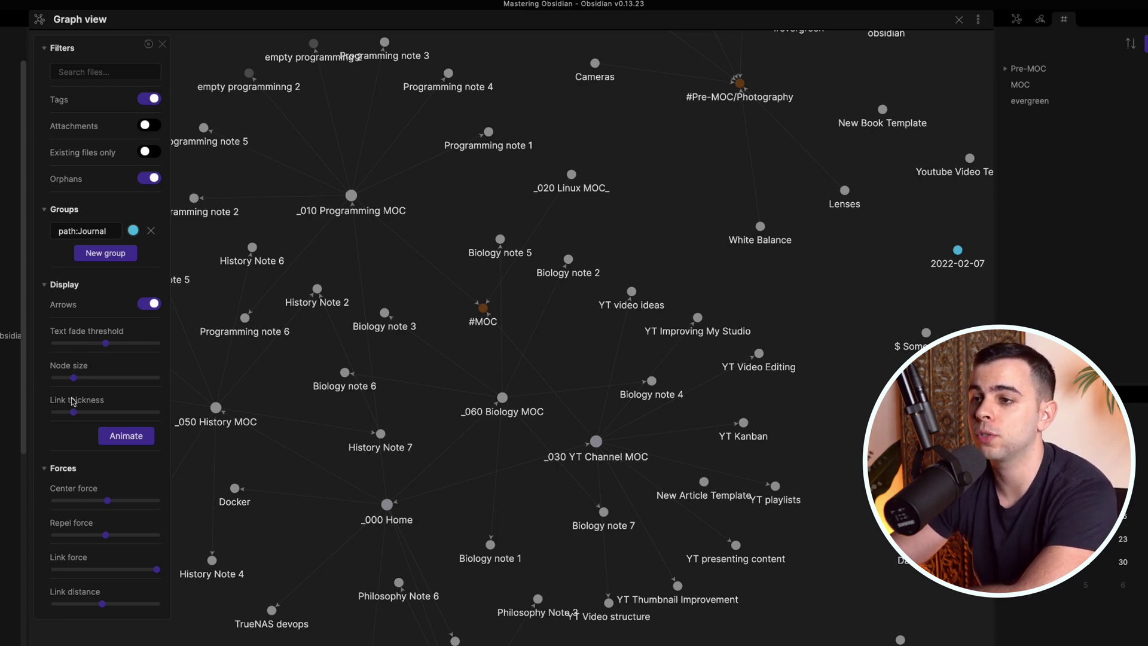
Raise text fade, node size and centre force, max out link distance, then remove the path:Journal group
mouse_move(106, 343)
mouse_down()
mouse_move(126, 342)
mouse_move(111, 343)
mouse_up()
drag(73, 377, 80, 412)
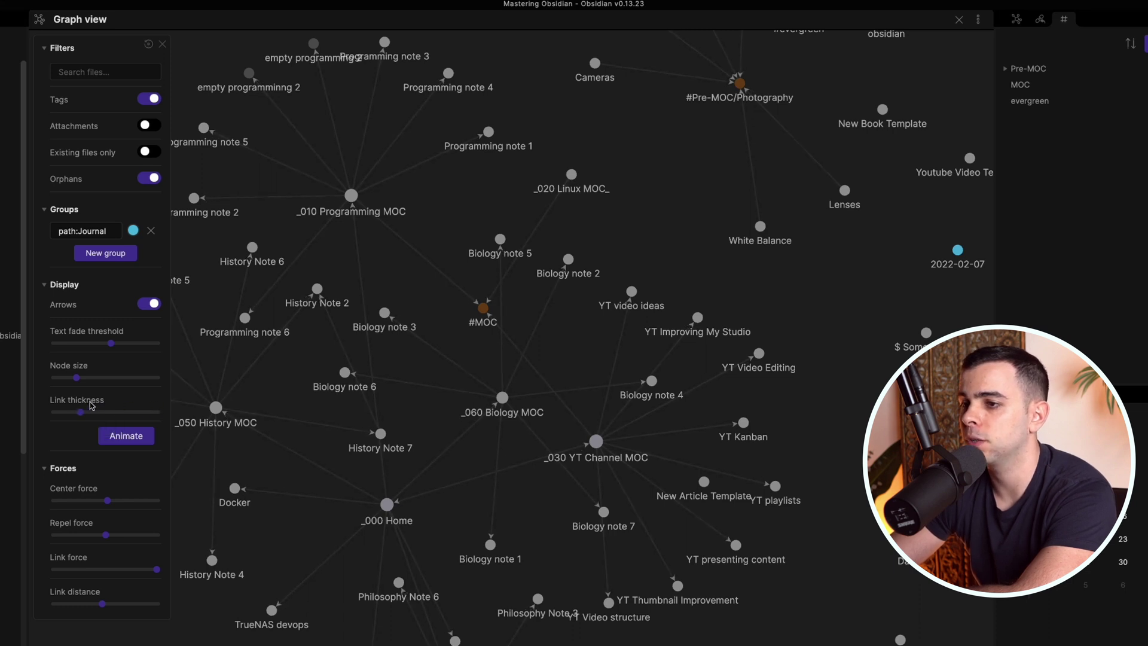
drag(107, 500, 113, 500)
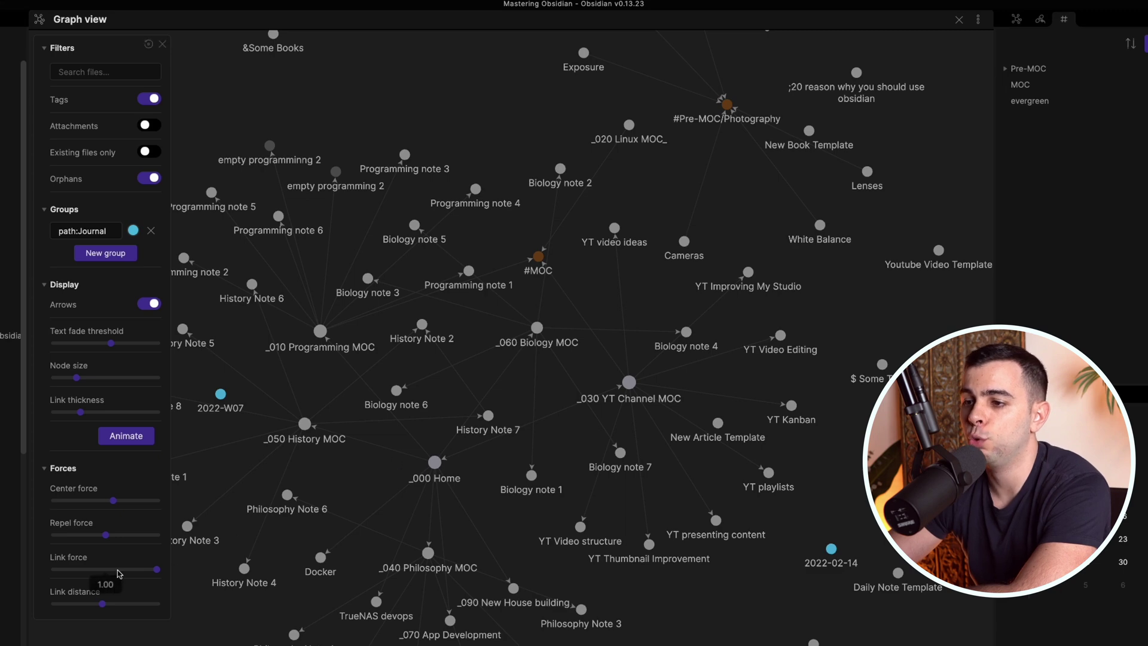
drag(103, 601, 154, 603)
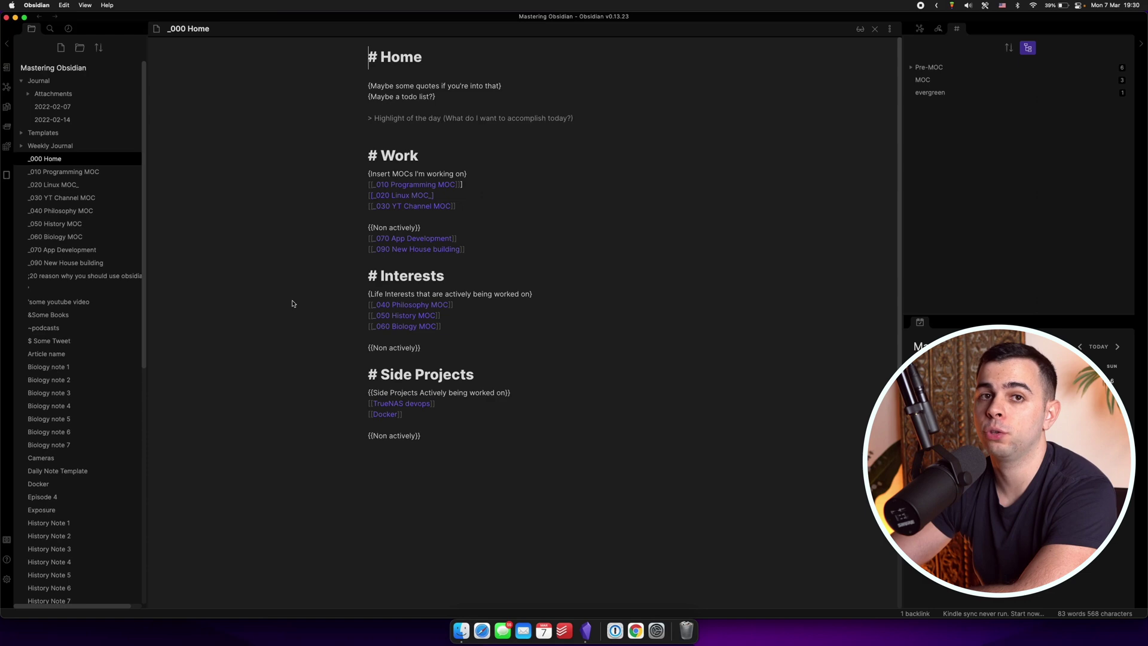
click(7, 86)
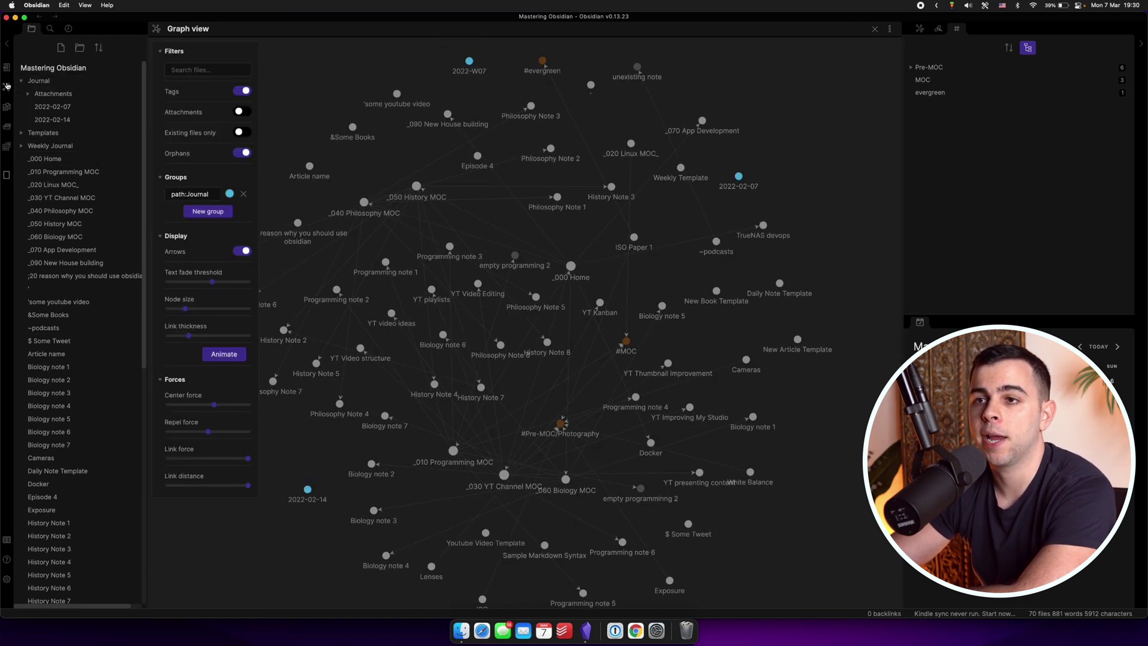
click(243, 194)
Add a red colour group with the query file:programmi
click(210, 195)
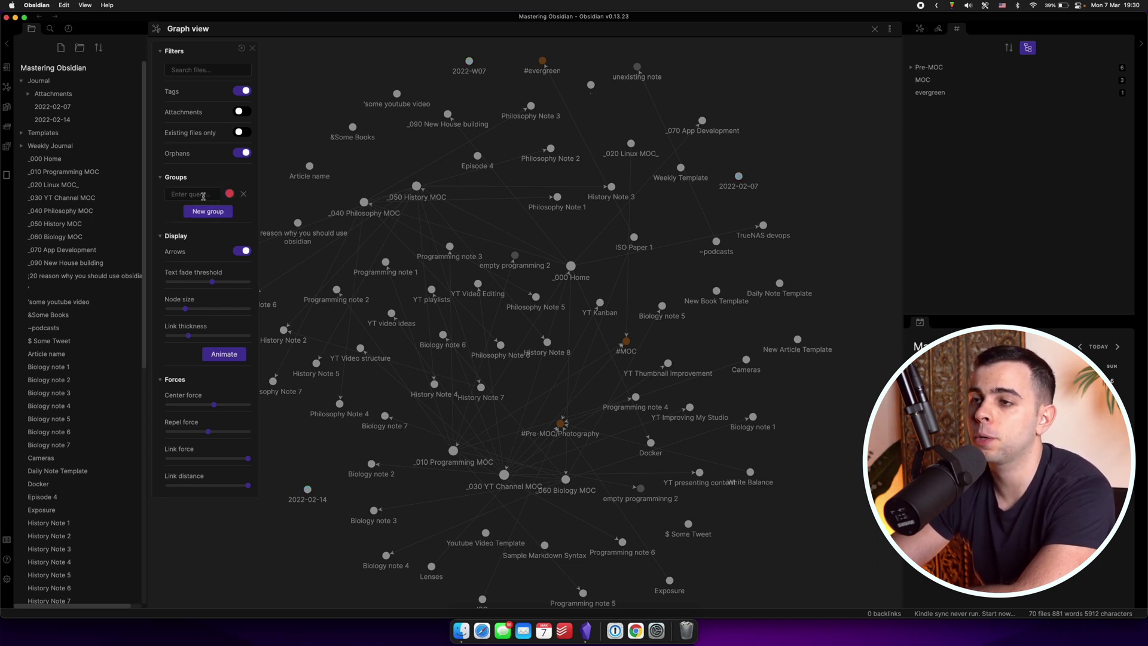
click(201, 195)
click(182, 241)
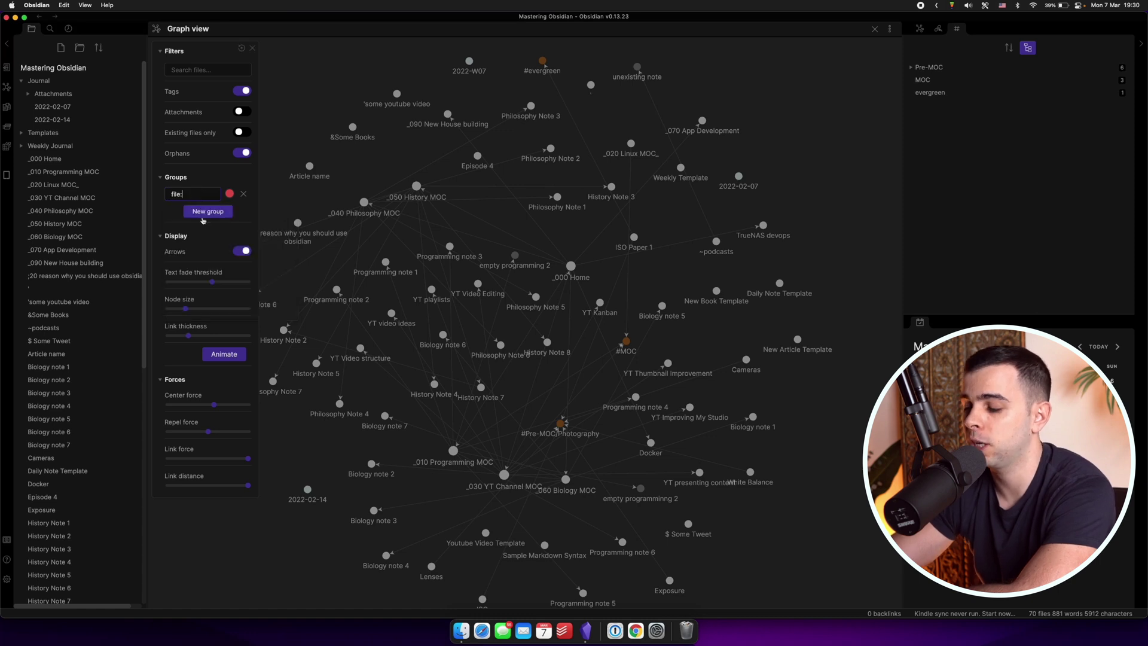
text(programmi)
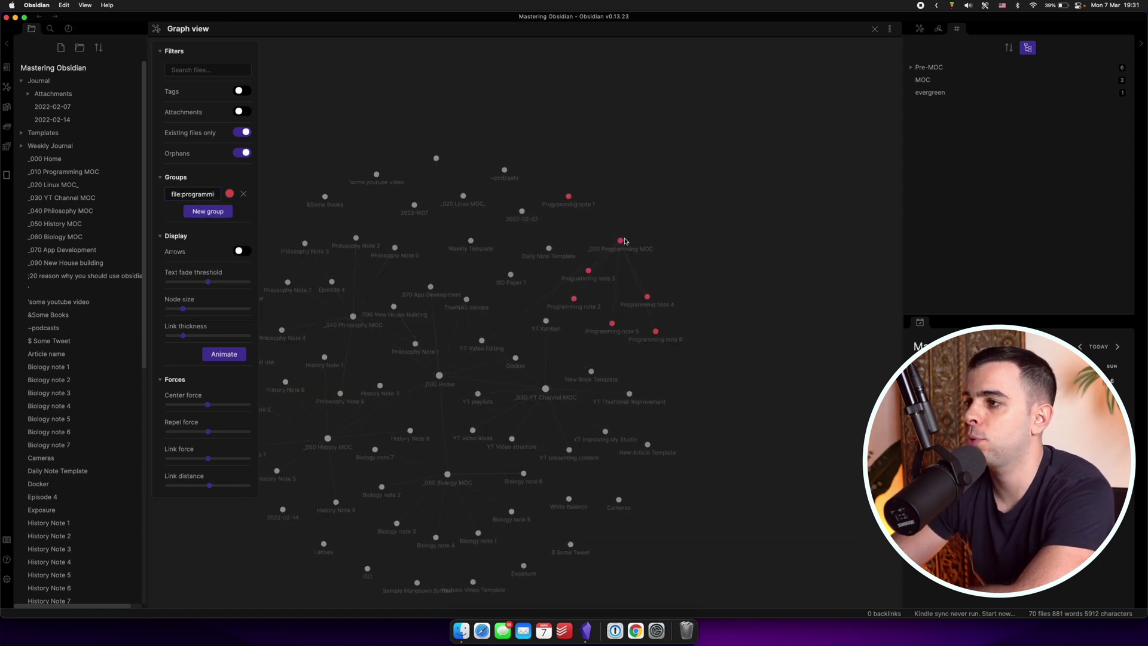
drag(624, 241, 711, 218)
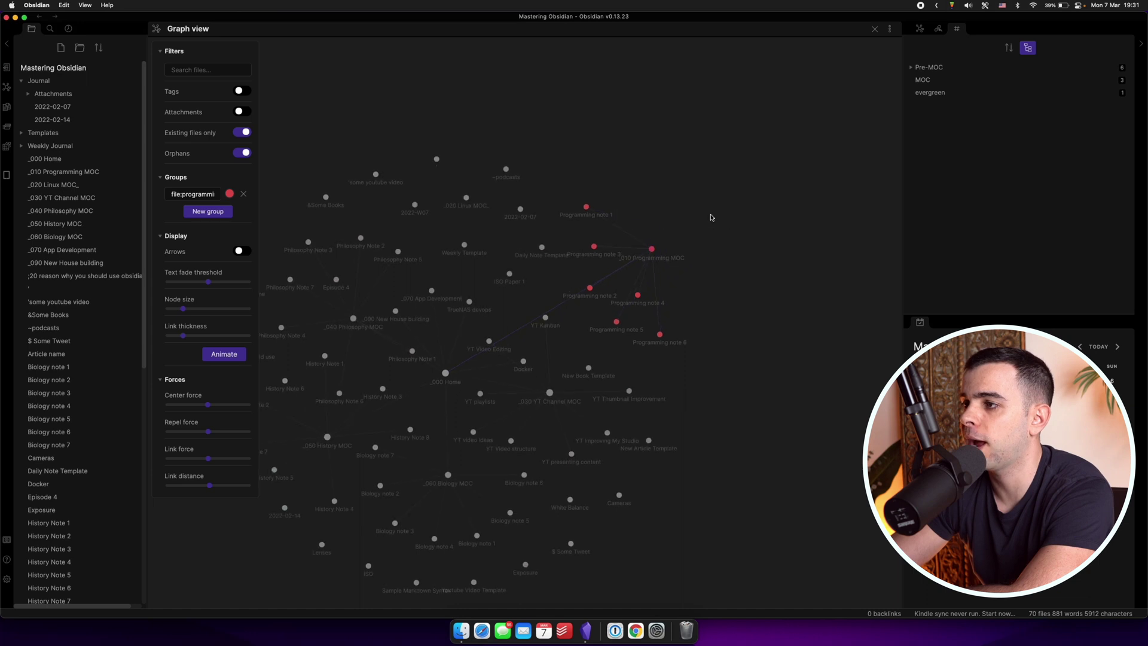
Add a second, green colour group with the query file:biology
click(201, 211)
click(197, 210)
text(file:biology)
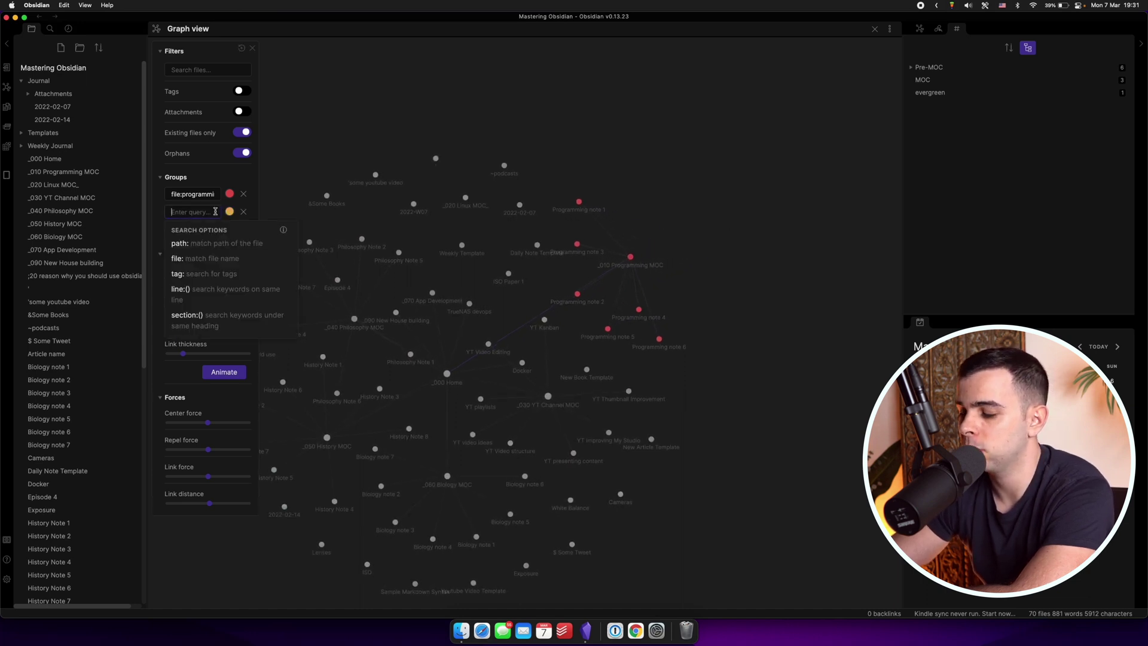
Add a cyan group for file:History, then start a fourth colour group
click(207, 229)
click(209, 231)
click(208, 230)
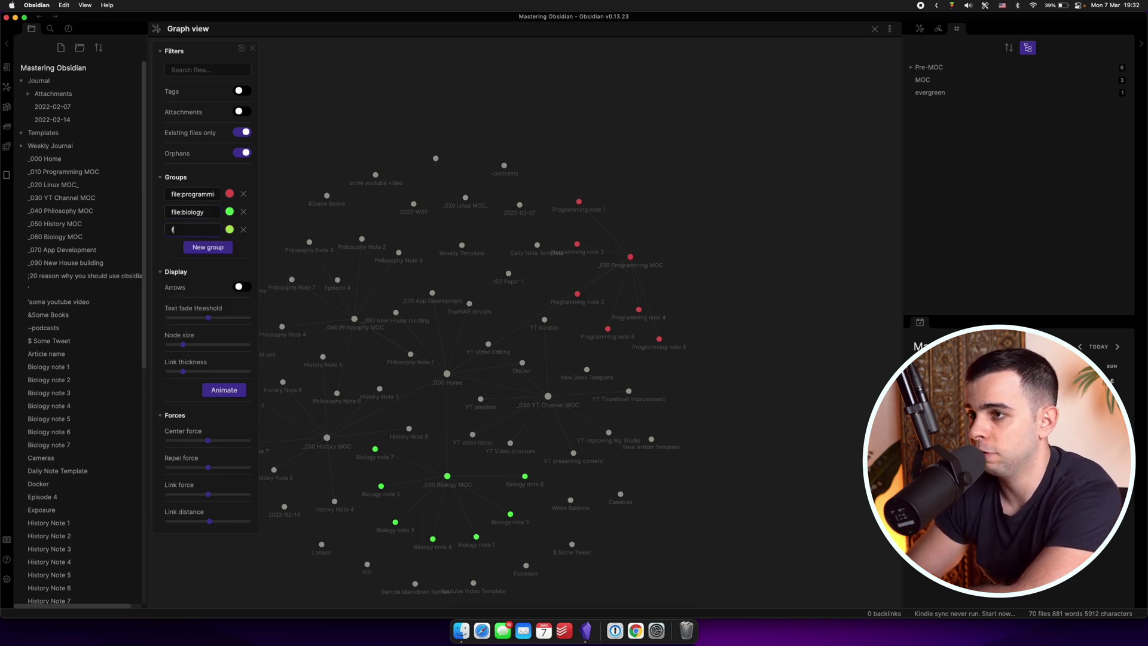
click(209, 231)
text(file:His)
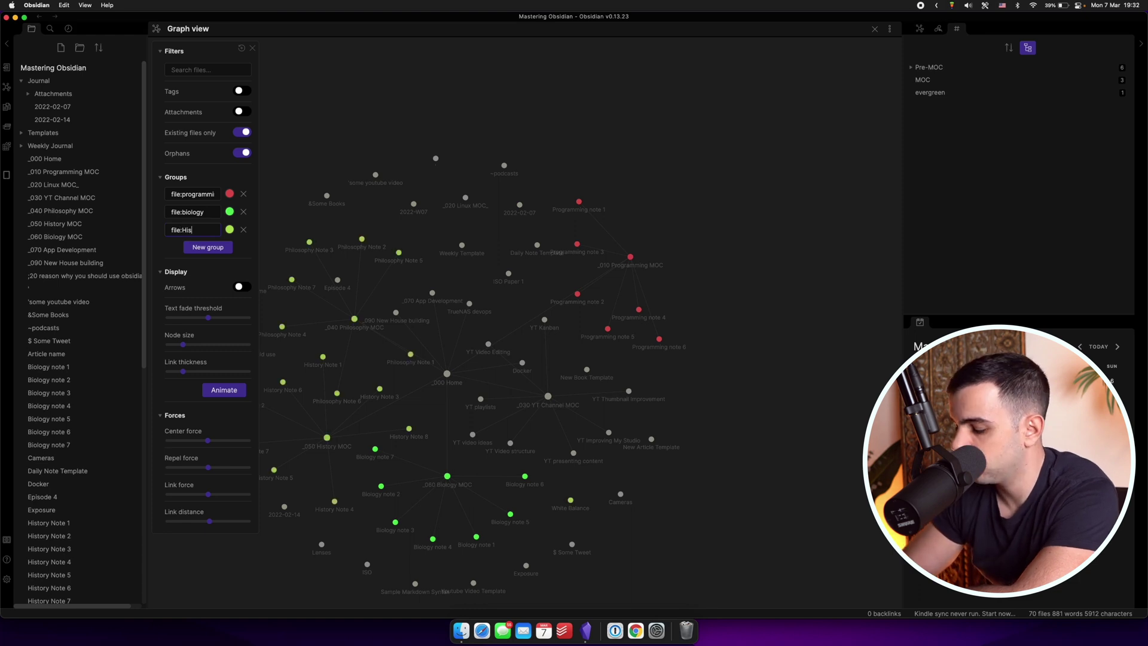
text(tory)
click(229, 229)
click(263, 251)
click(207, 247)
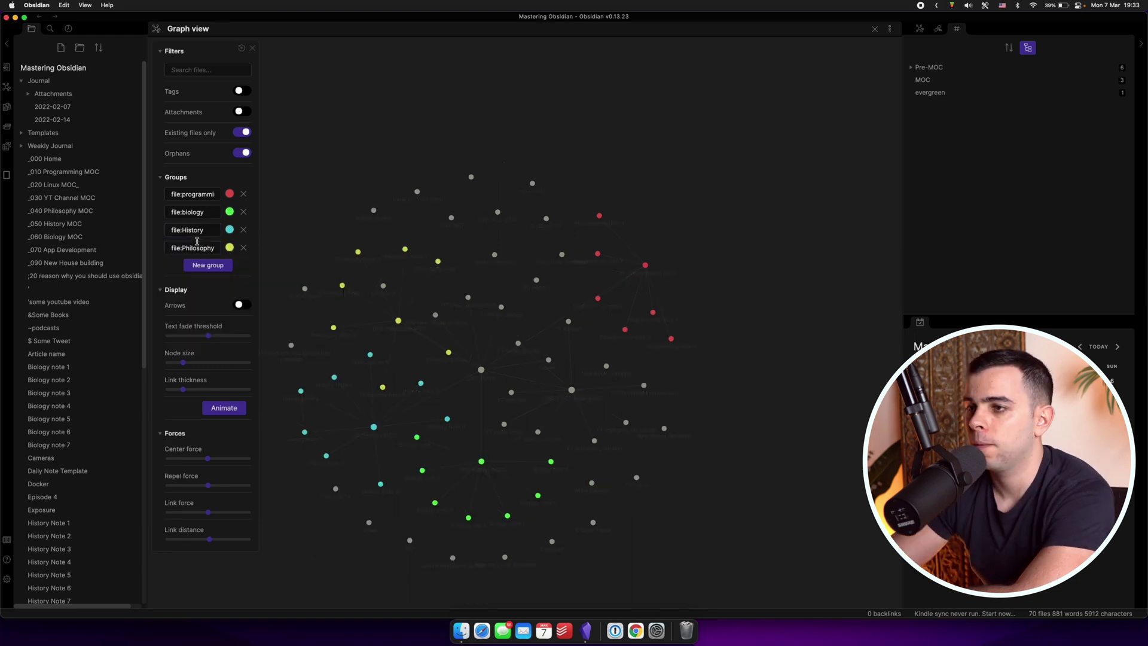
scroll(473, 361, up, 2)
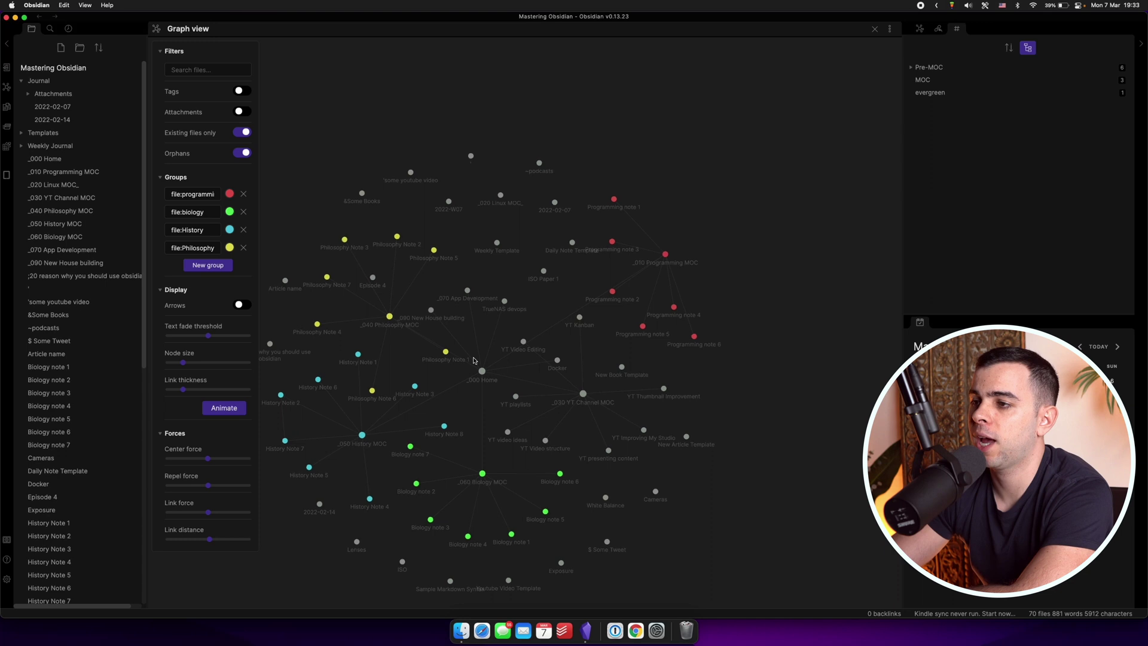
Drag the _040 Philosophy MOC node to view its links, then add a fifth, empty colour group
drag(390, 319, 419, 215)
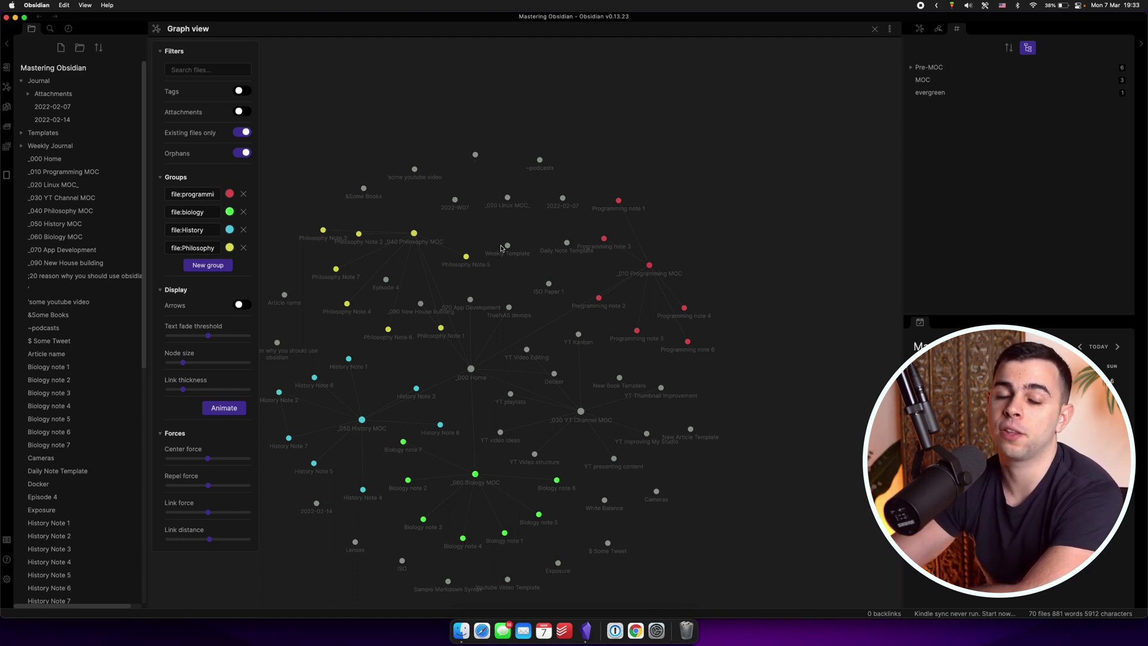
click(209, 264)
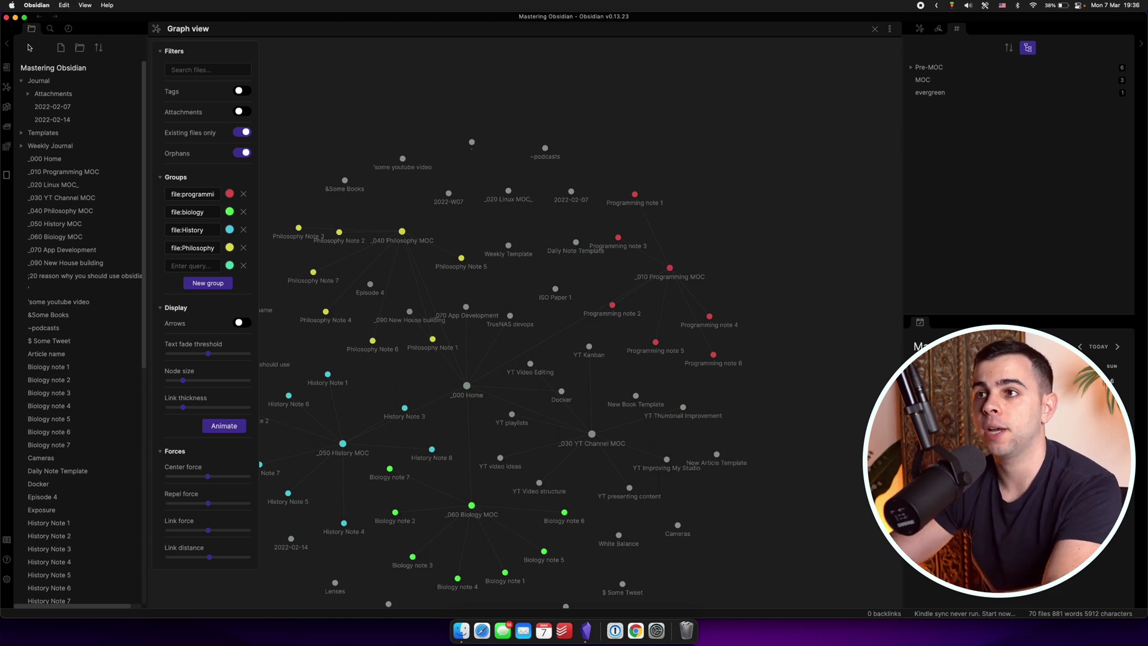
Try a -path:Journal graph filter, then clear the filter box
click(181, 70)
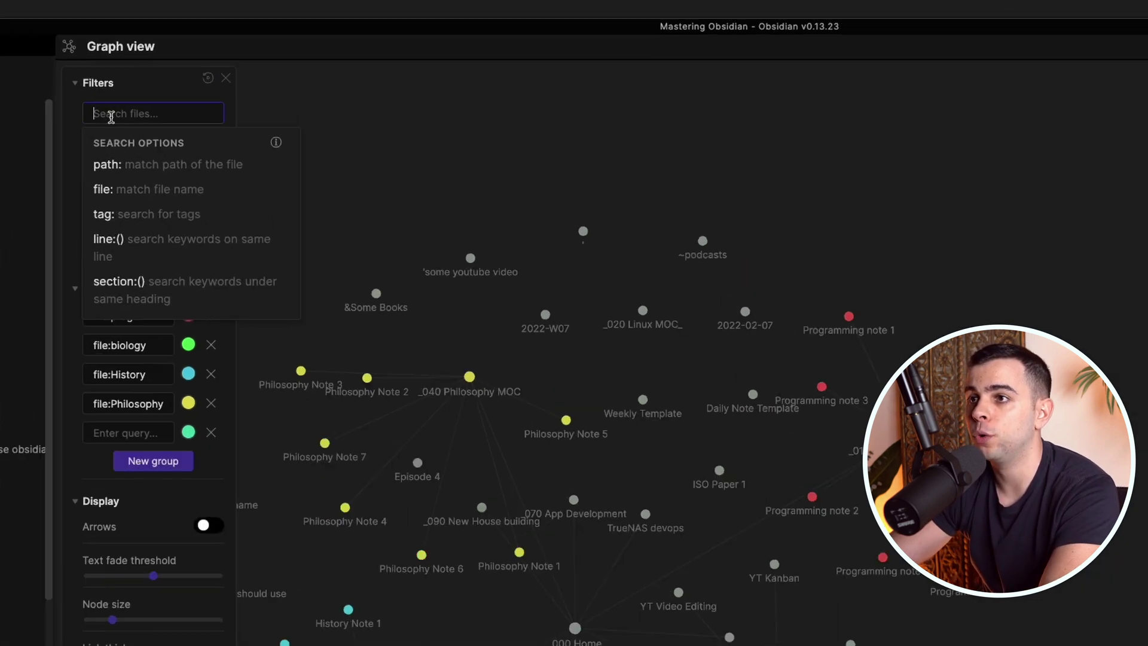
click(117, 164)
click(138, 166)
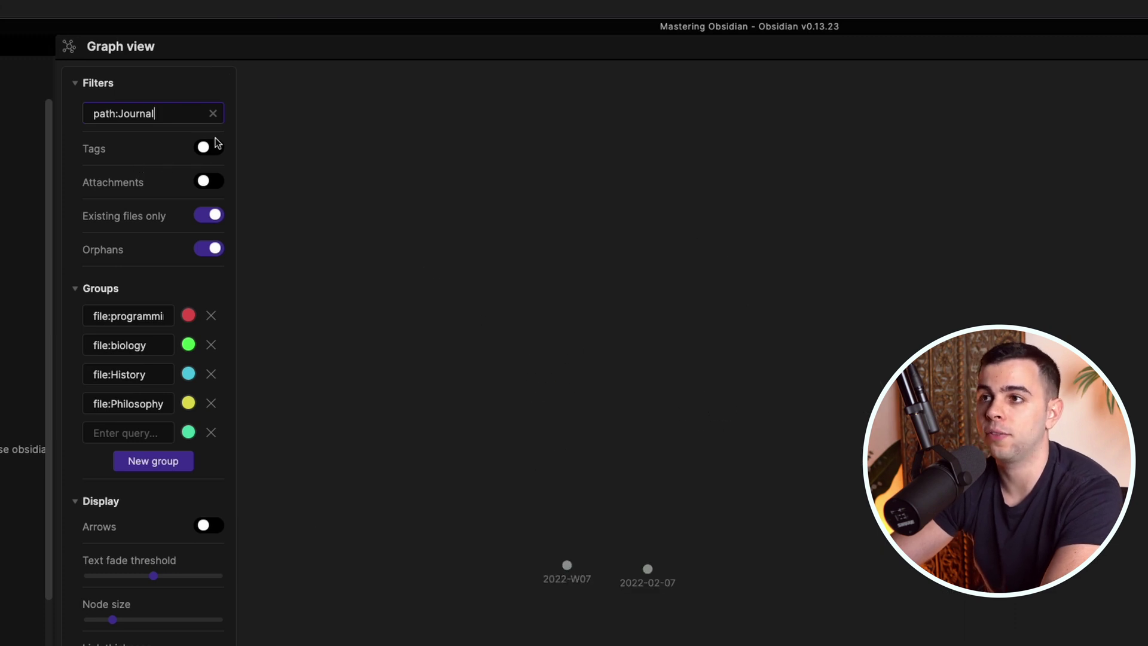
click(97, 113)
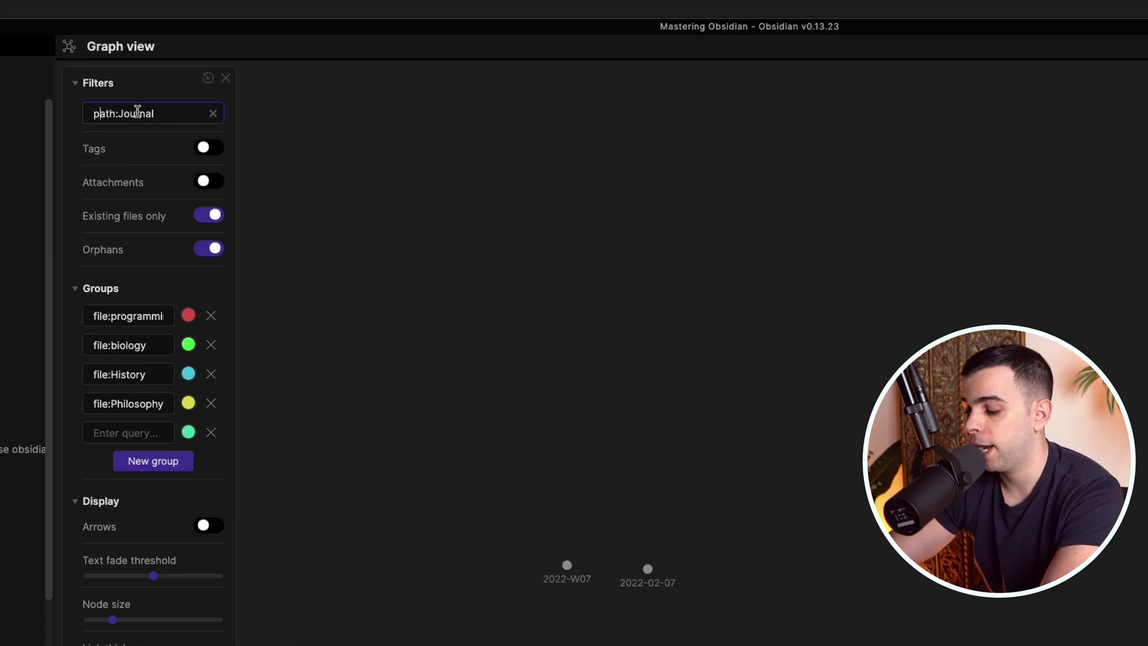
key(Left)
text(-)
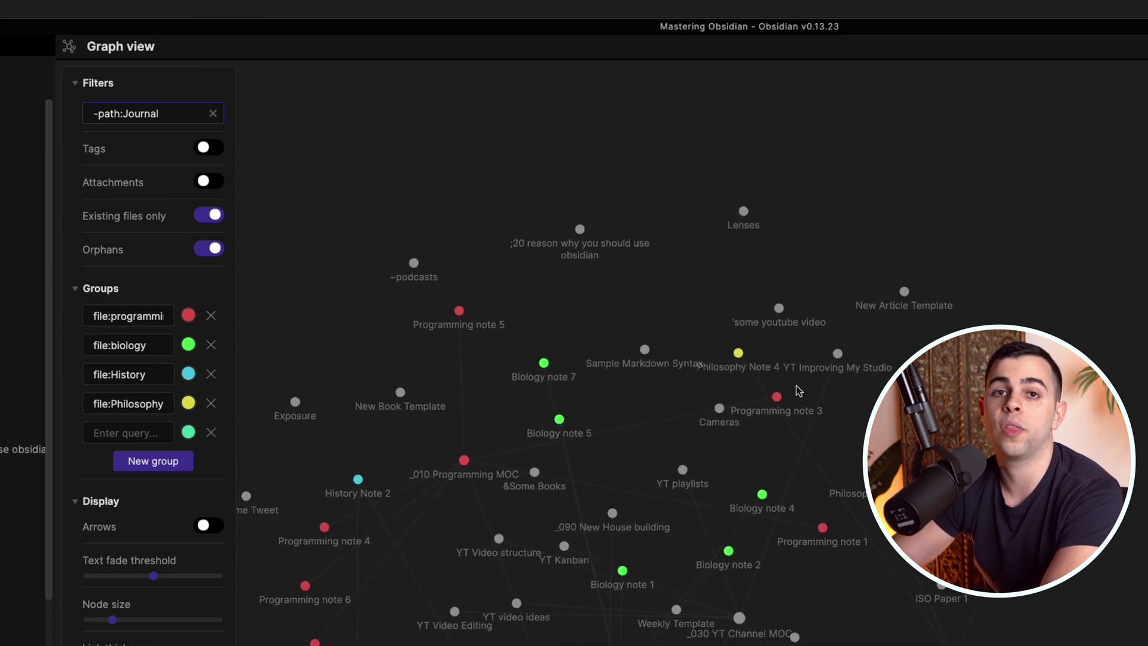
click(212, 113)
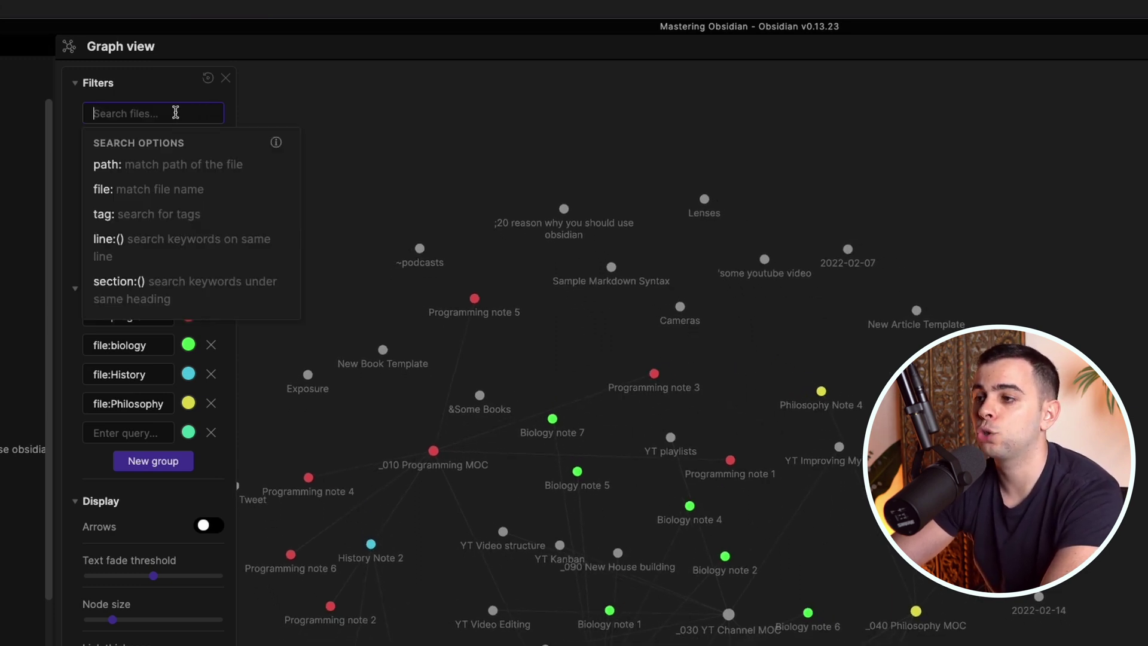
Exclude Biology notes from the graph with the filter -file:Biology
click(135, 187)
text(Biology)
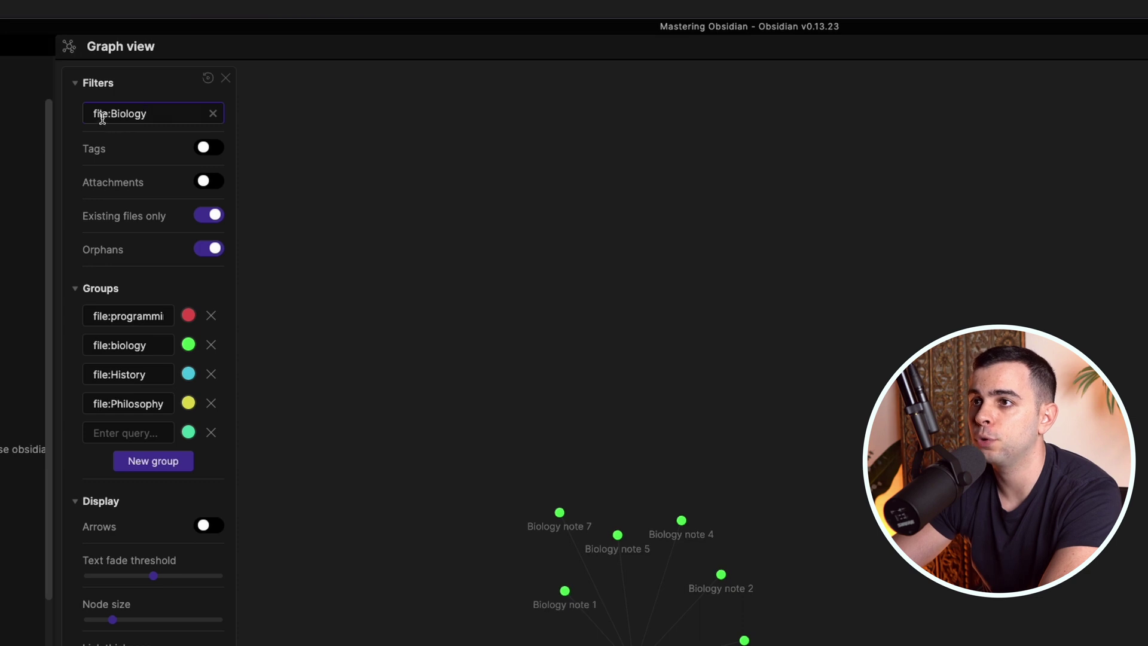
key(Home)
text(-)
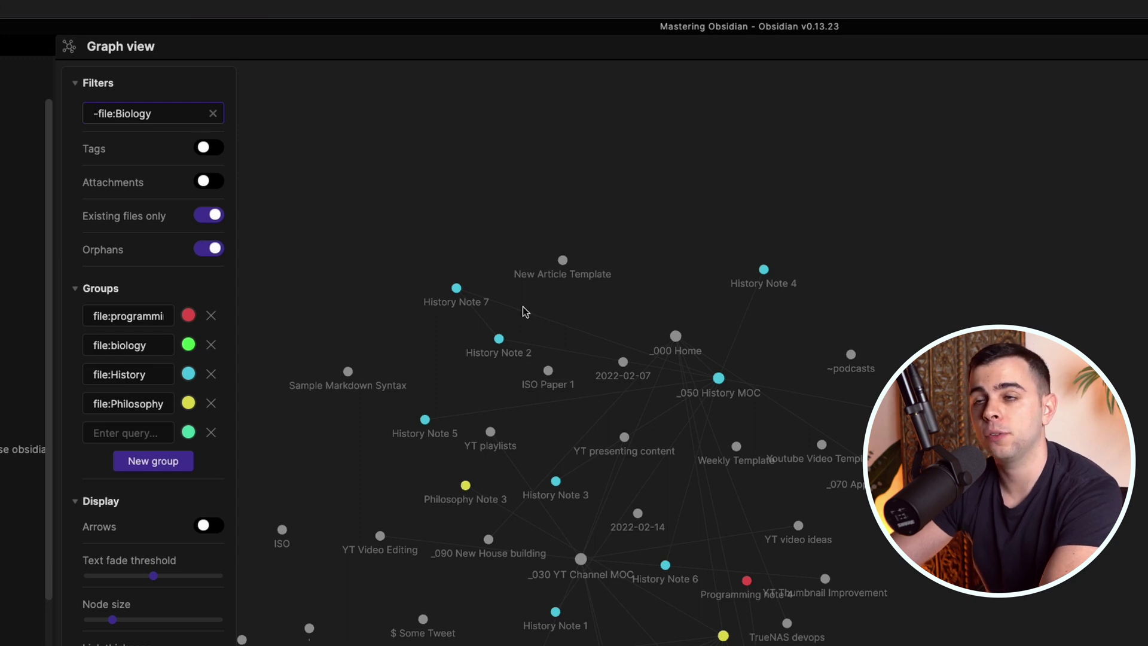
Append -file:philosophy -path:Journal to the filter to exclude those notes too
click(185, 119)
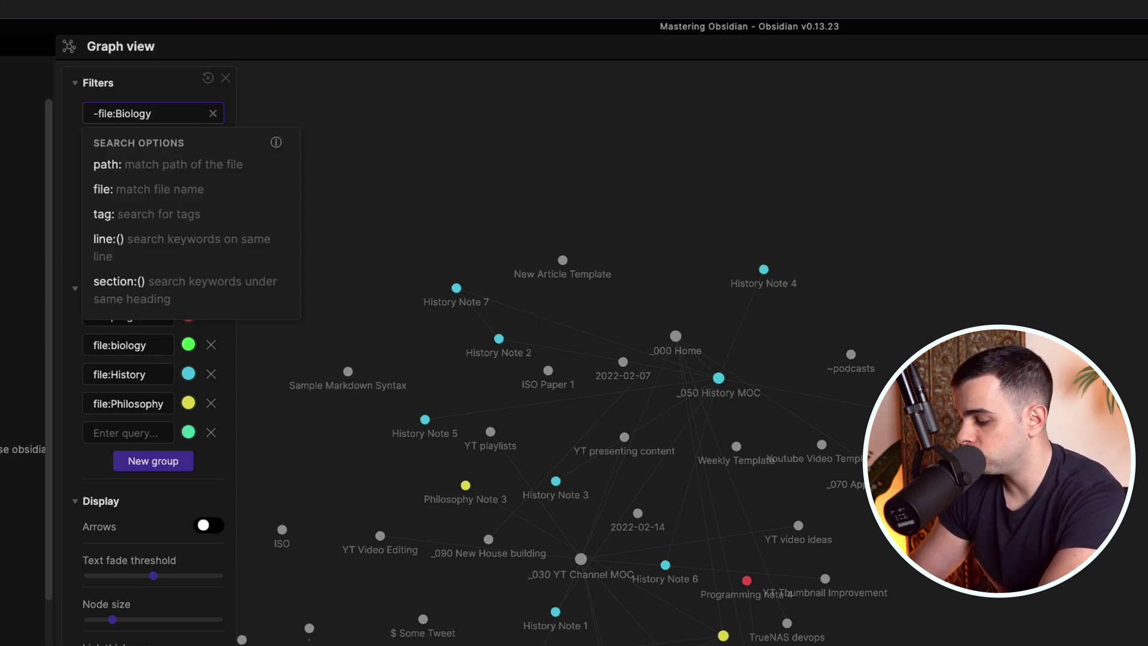
text(-file:philosophy)
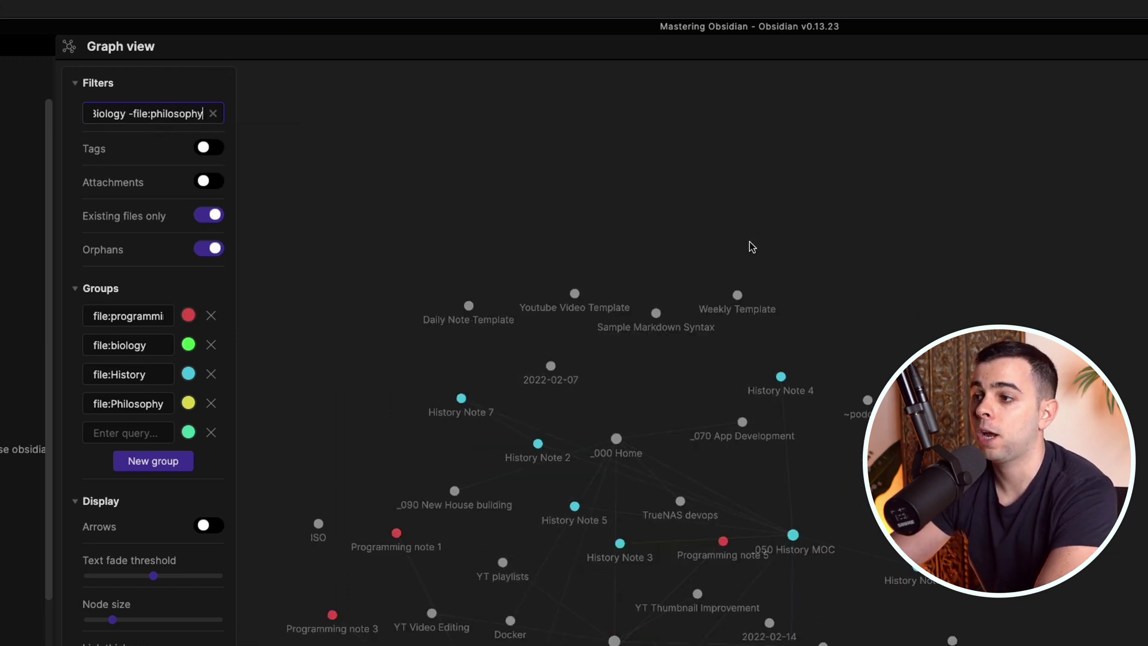
text( -path)
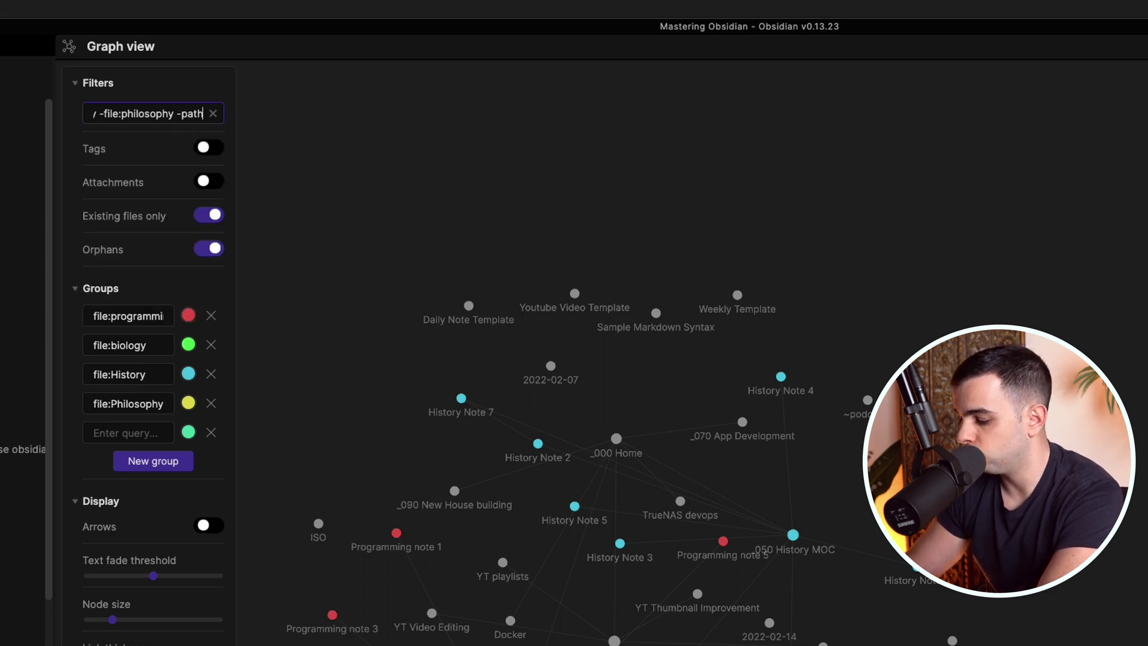
text(:)
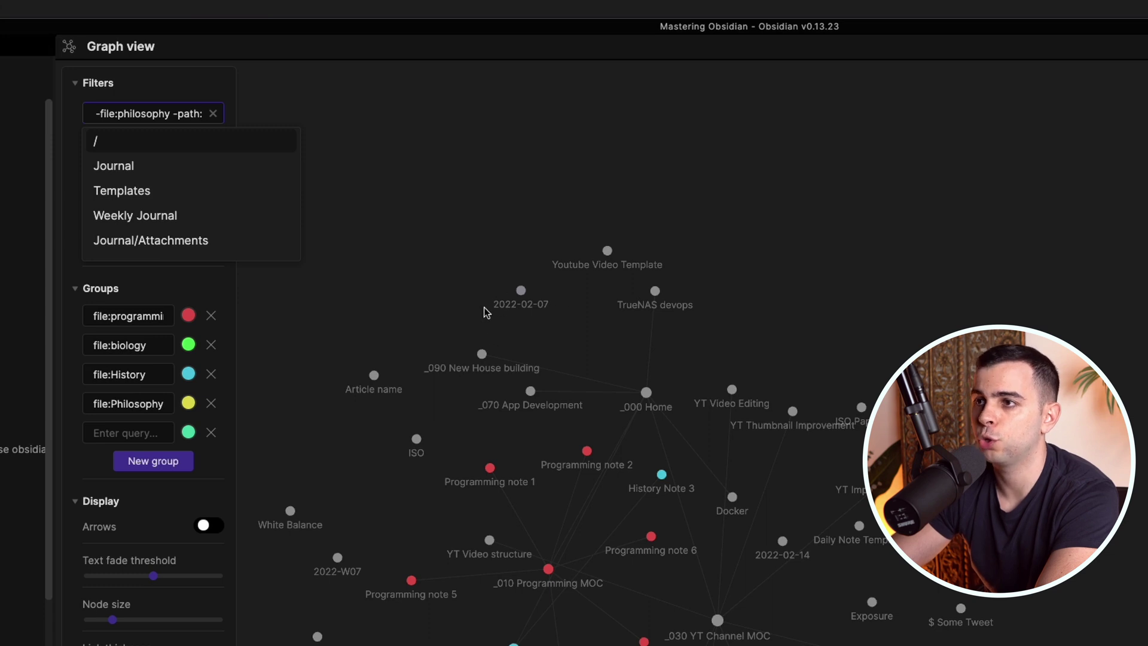
click(146, 168)
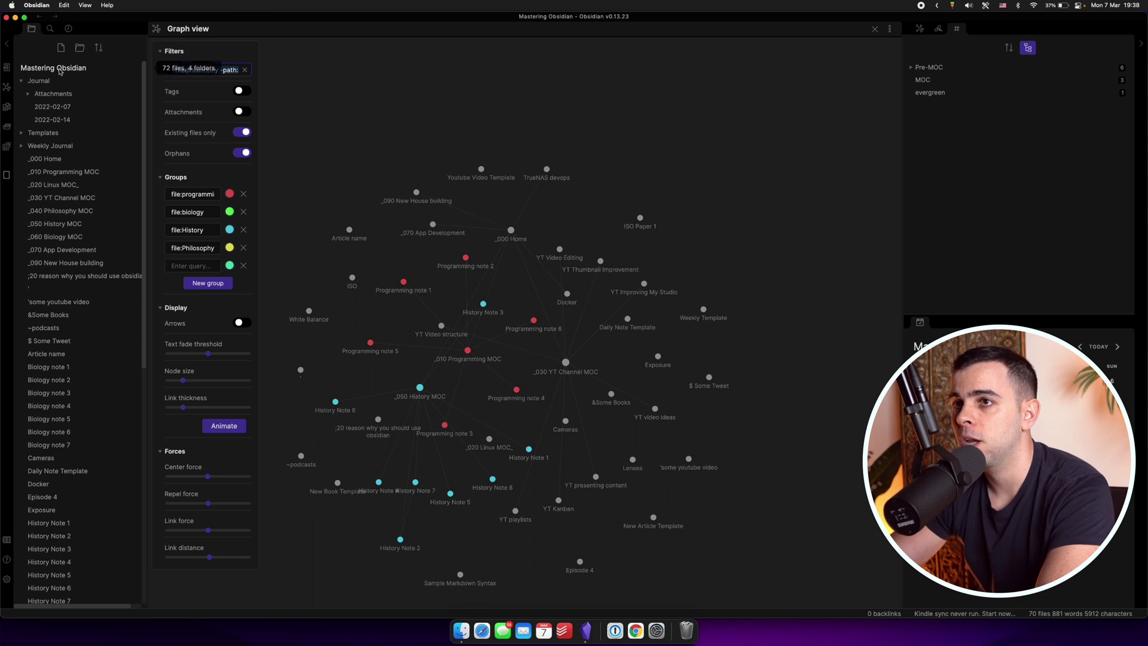
Create a note 'Filter for graph view' containing the pasted filter query, then return to the graph
key(super+n)
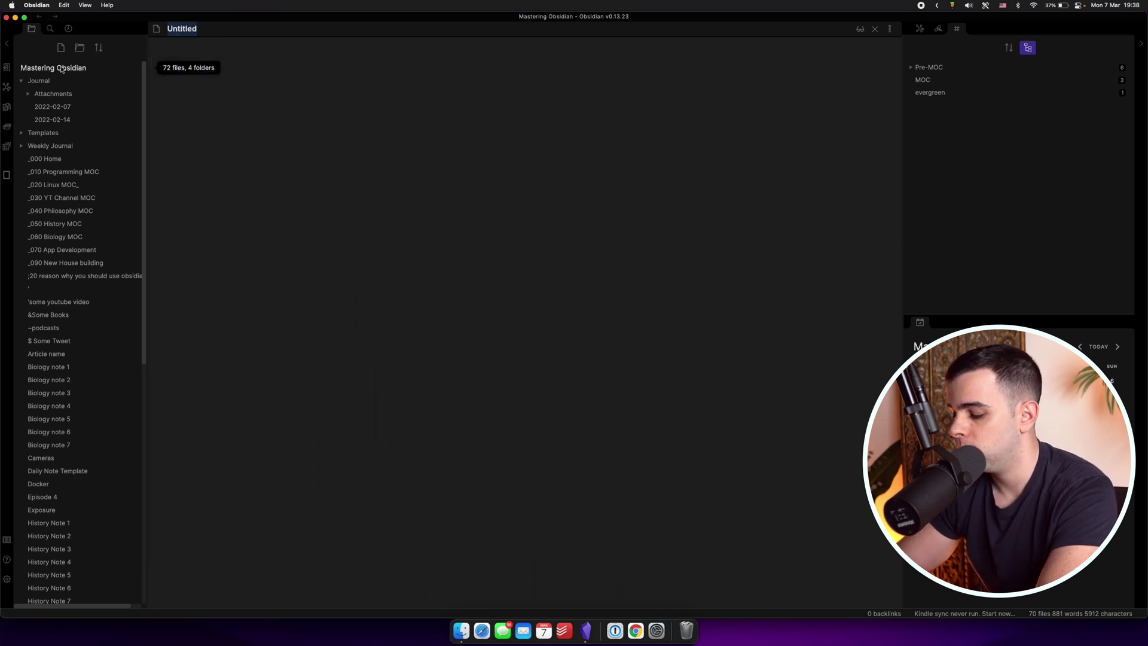
text(Filter fo)
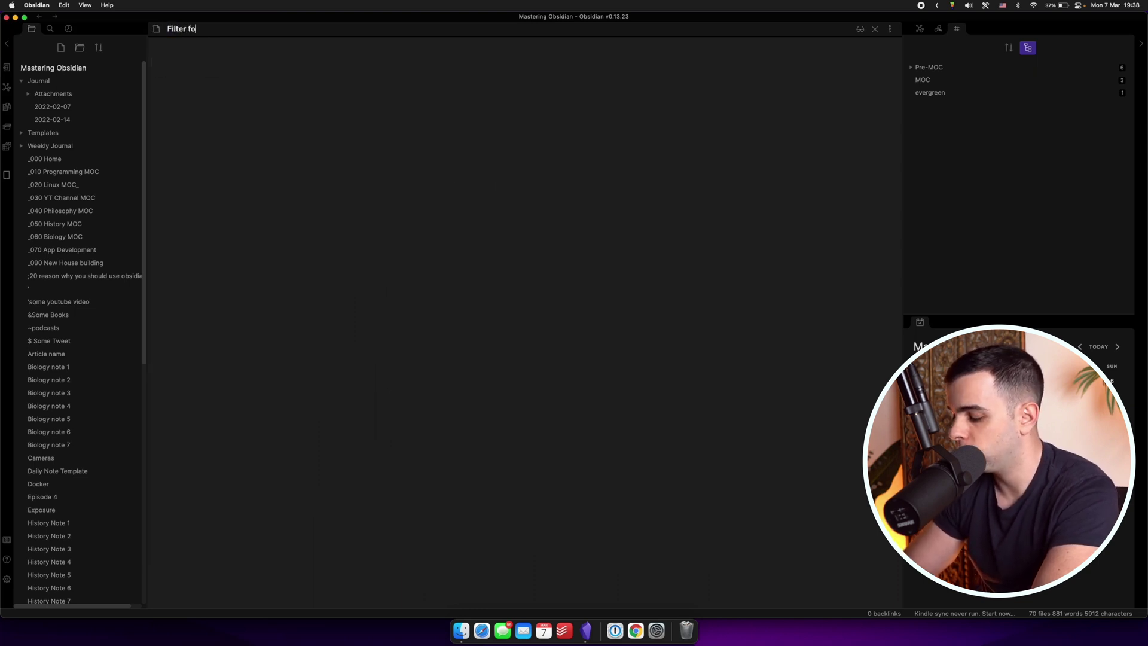
text(r graph view)
key(Return)
text(-file:Biology -file:philosophy -path:Journal)
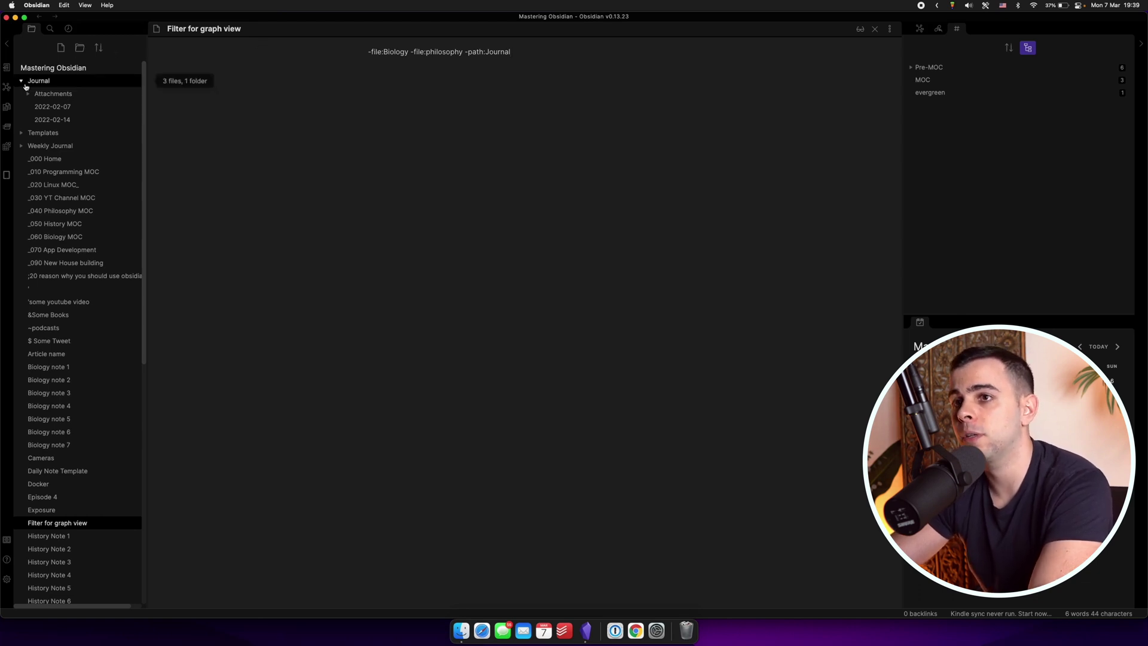
click(6, 88)
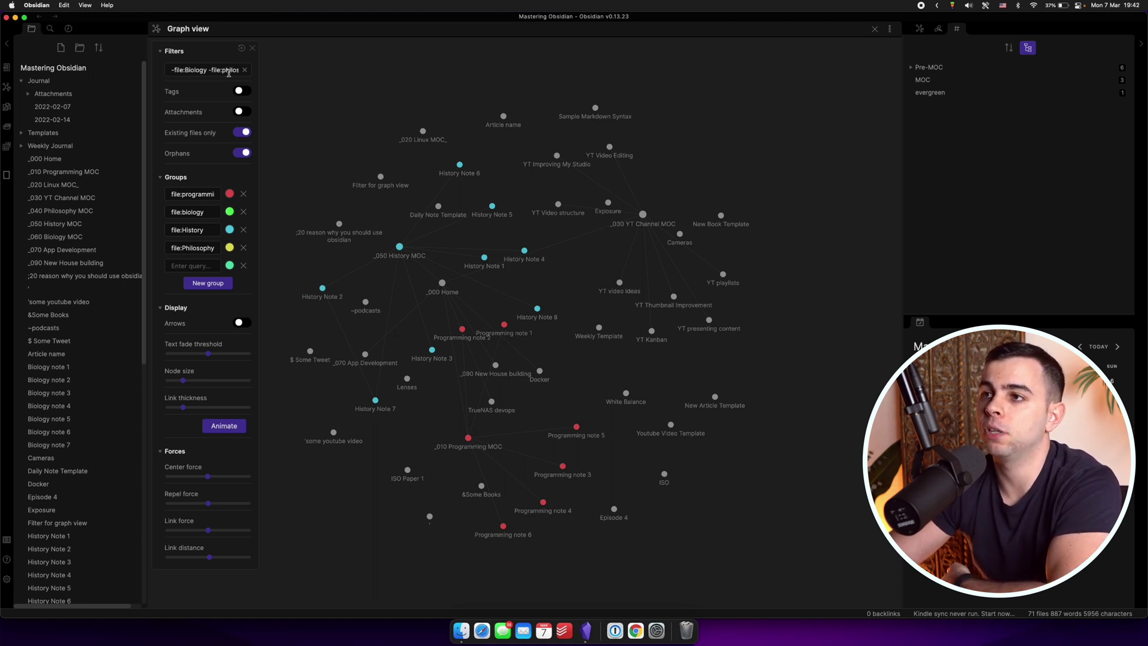
Open the Filter for graph view note from Recent files and enable the Starred core plugin
click(68, 28)
click(82, 56)
right_click(109, 55)
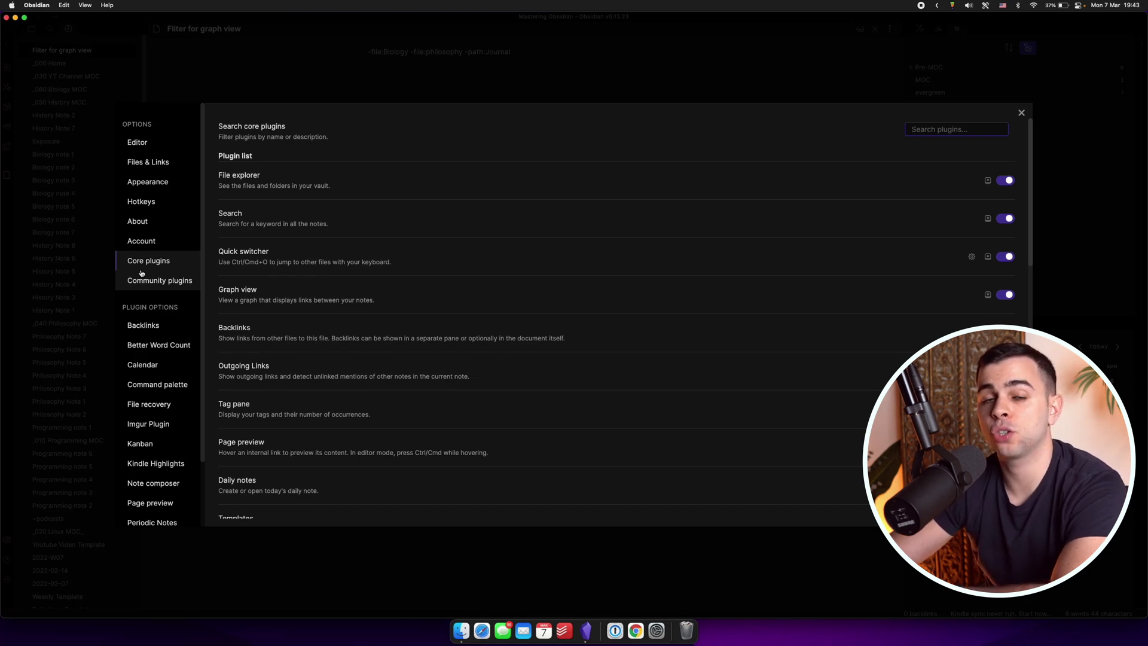
scroll(309, 295, down, 10)
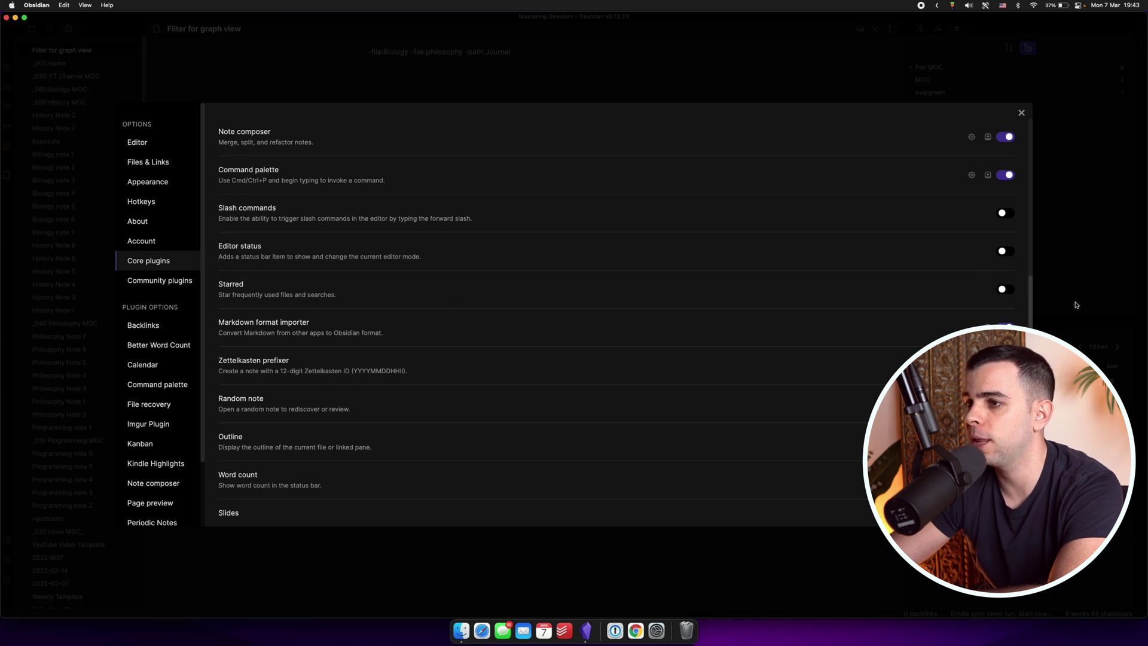
click(1004, 290)
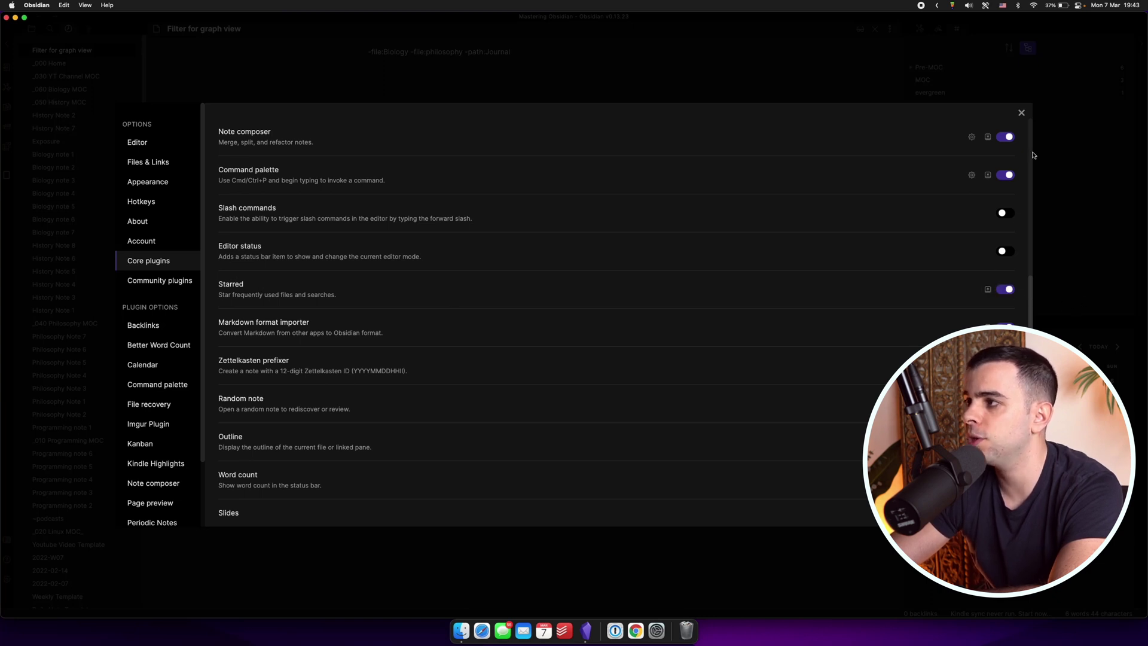
click(1021, 113)
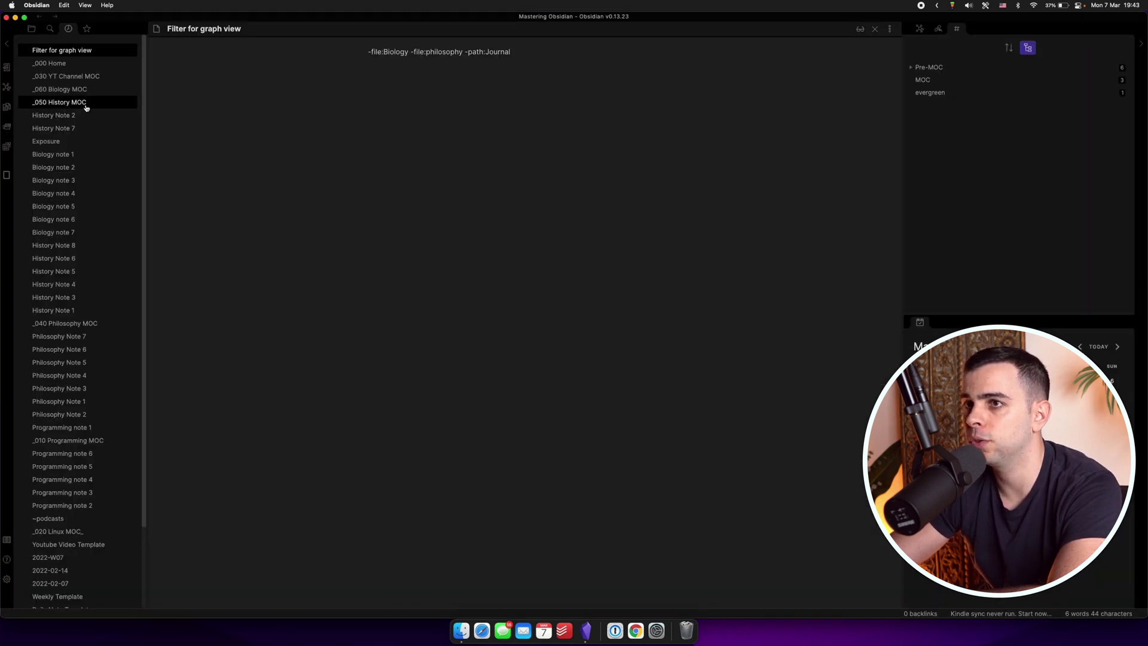
Star the Filter for graph view note and reopen its query from the Starred list
right_click(103, 53)
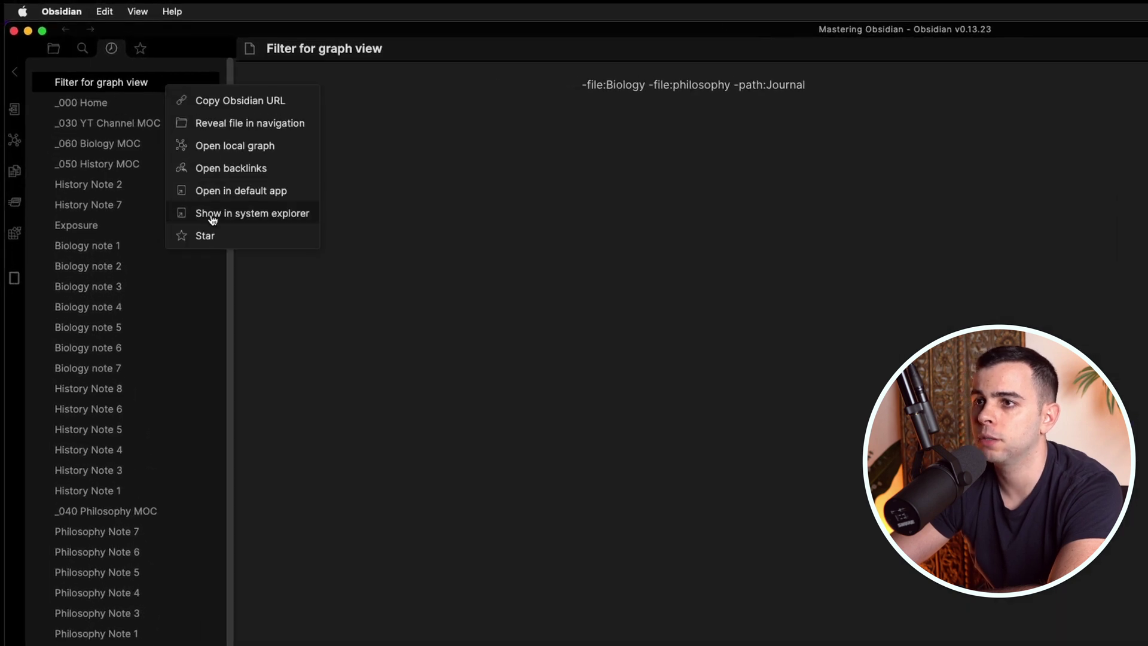
click(205, 235)
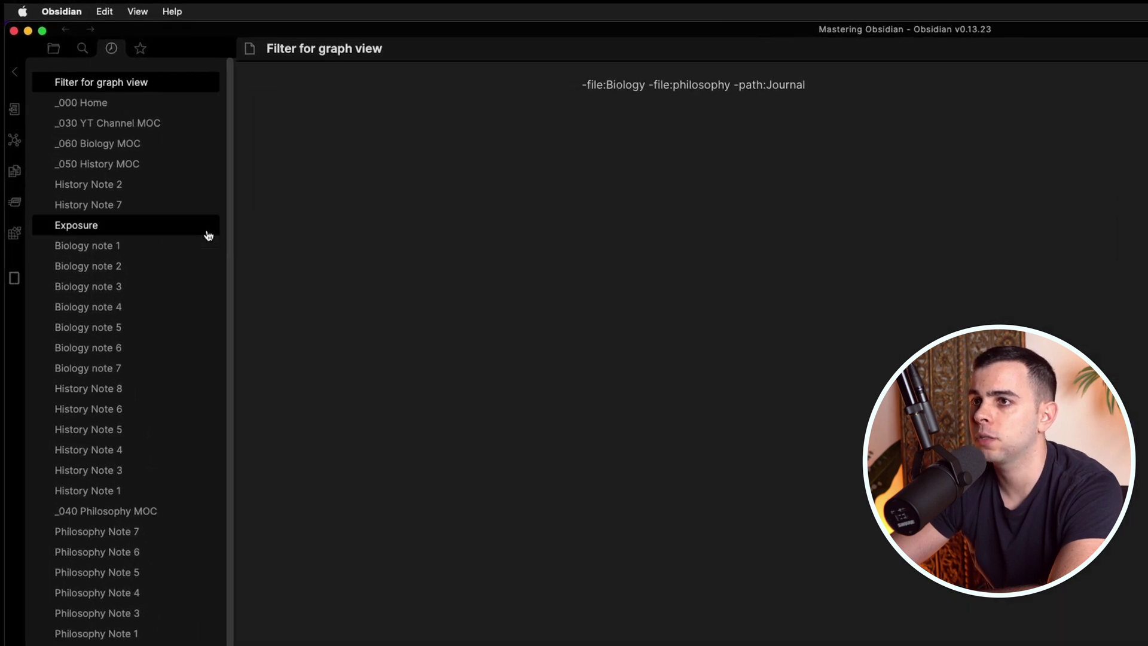
click(143, 52)
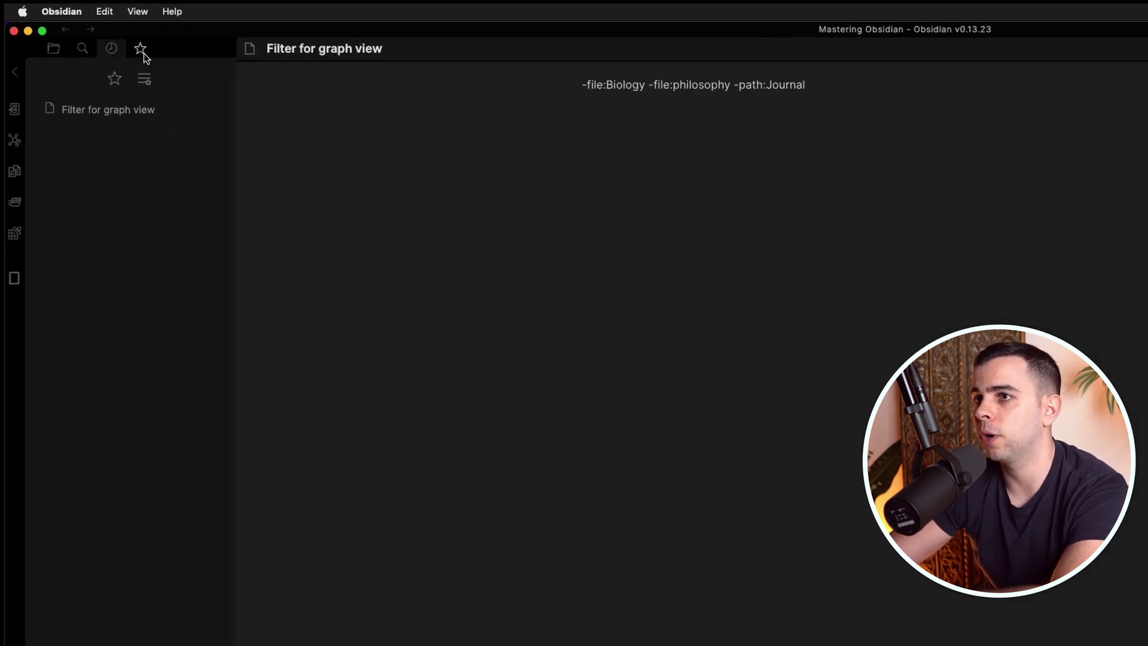
click(119, 114)
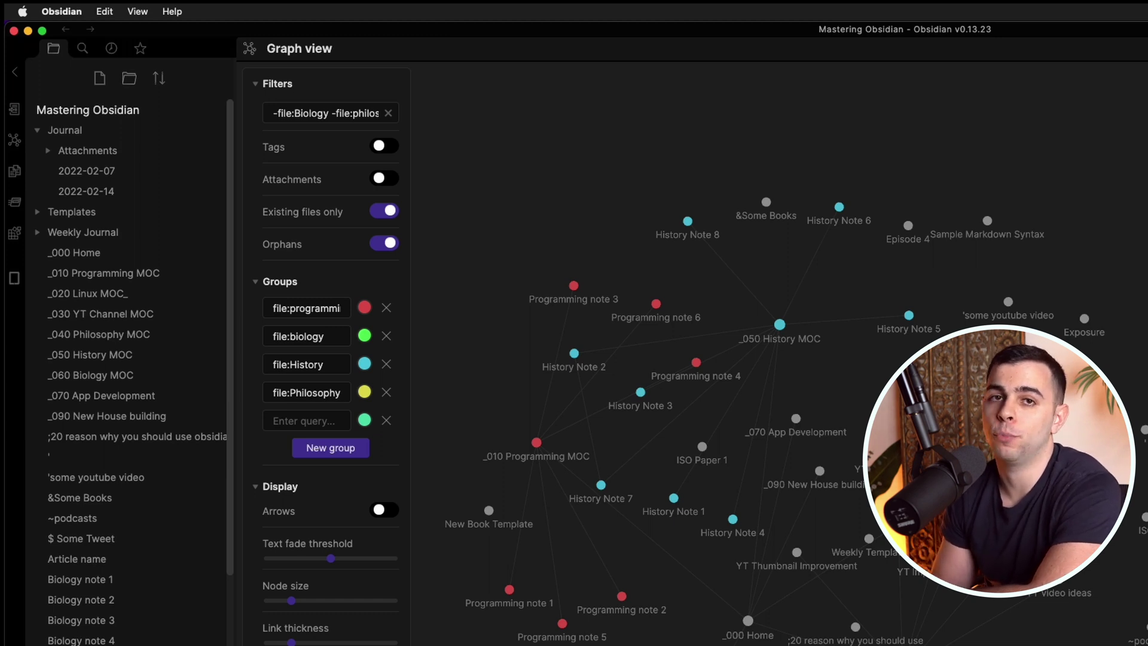
Delete the programming, biology, History and remaining colour groups from the graph
click(386, 308)
click(387, 308)
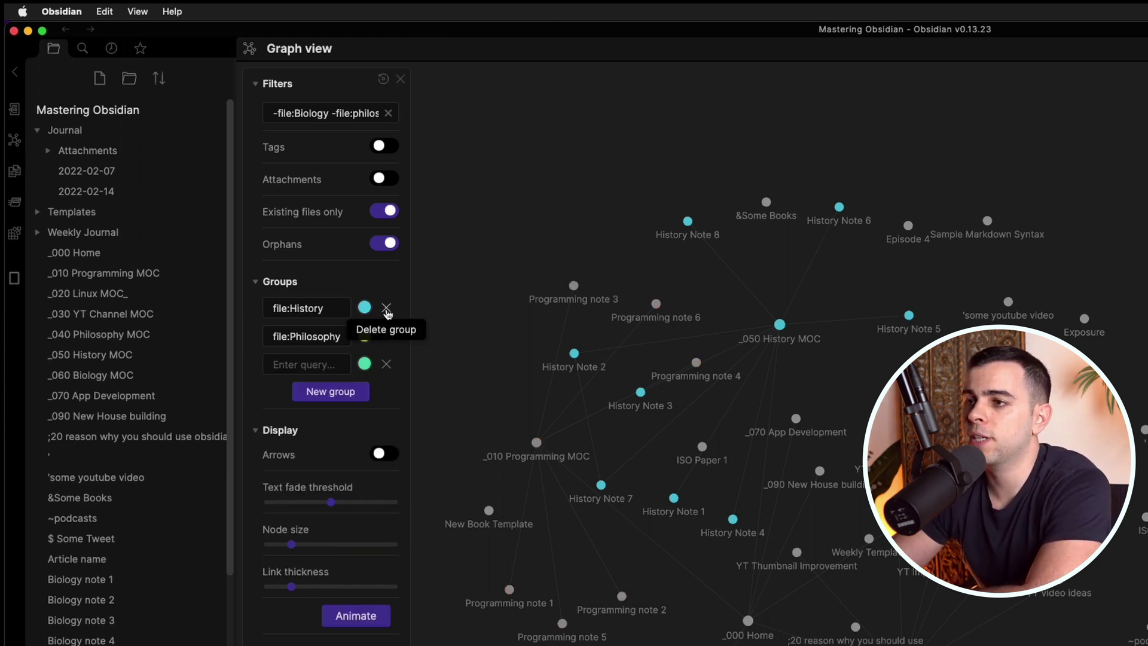
click(386, 308)
click(386, 308)
click(387, 308)
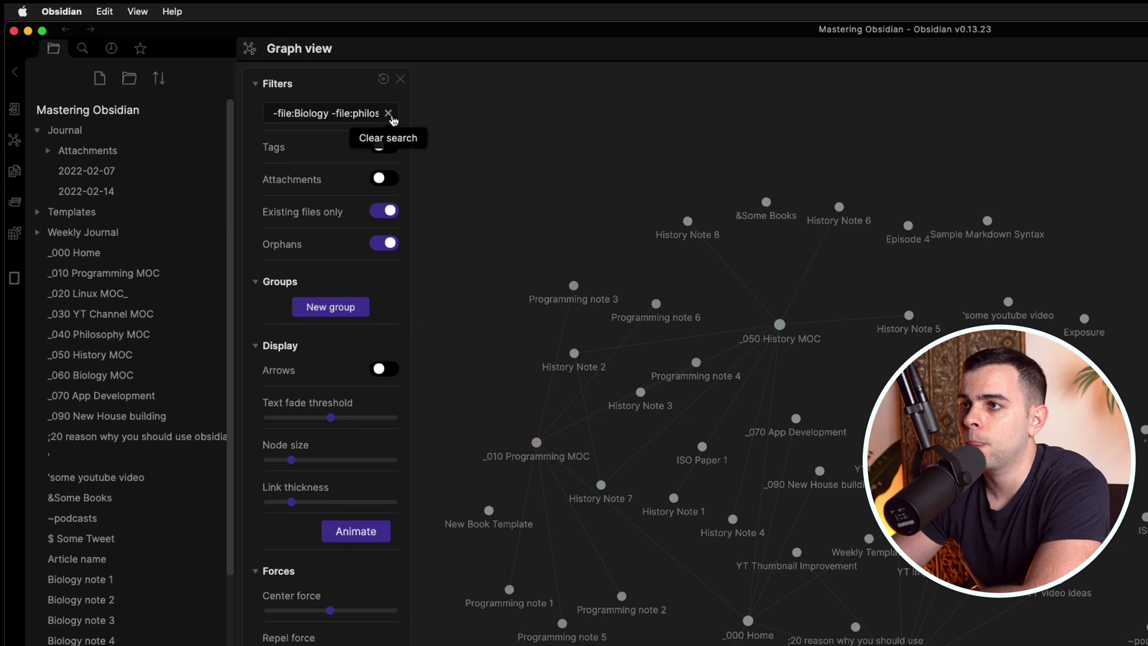
Clear the filter query, restore default graph settings, and toggle Orphans off and back on
click(389, 114)
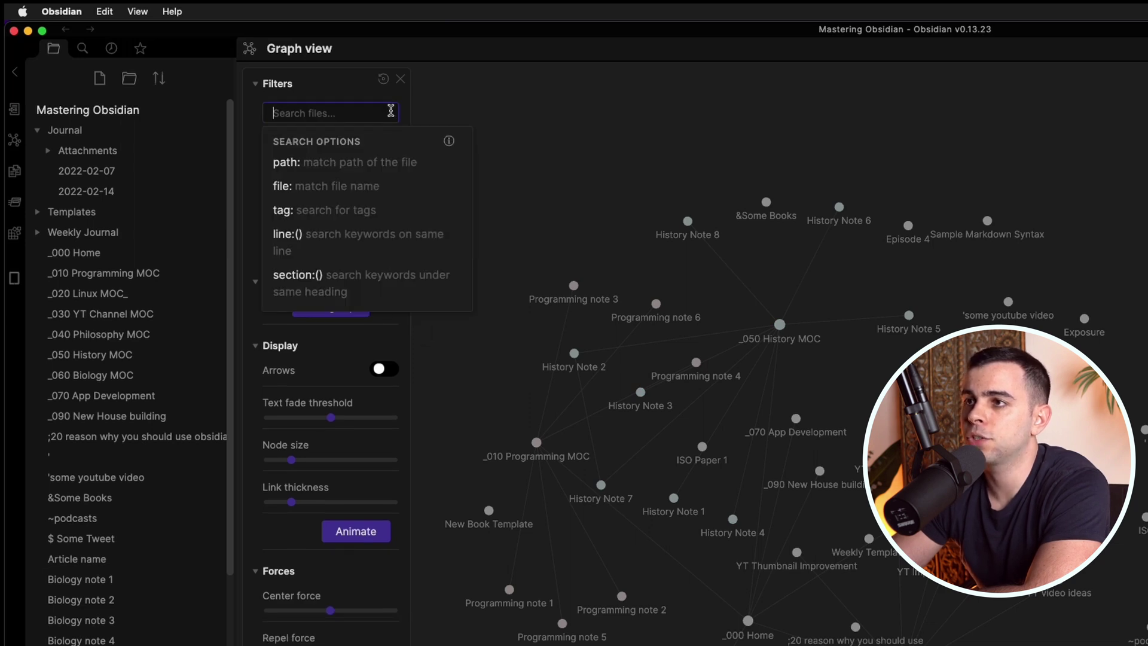
click(384, 79)
click(385, 243)
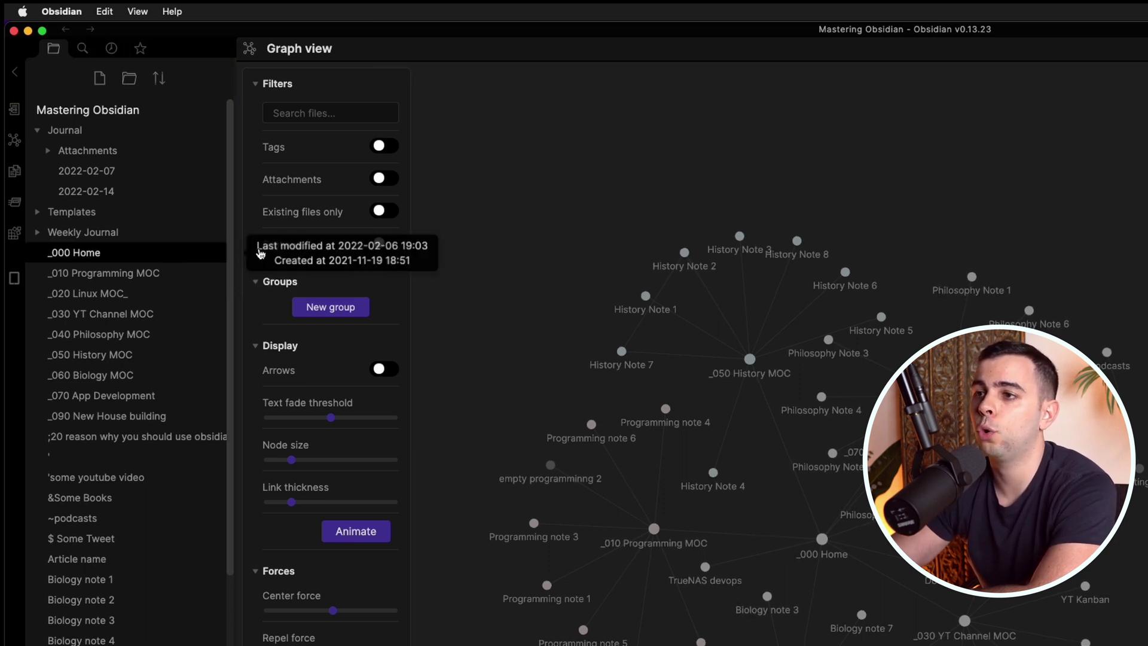
click(394, 245)
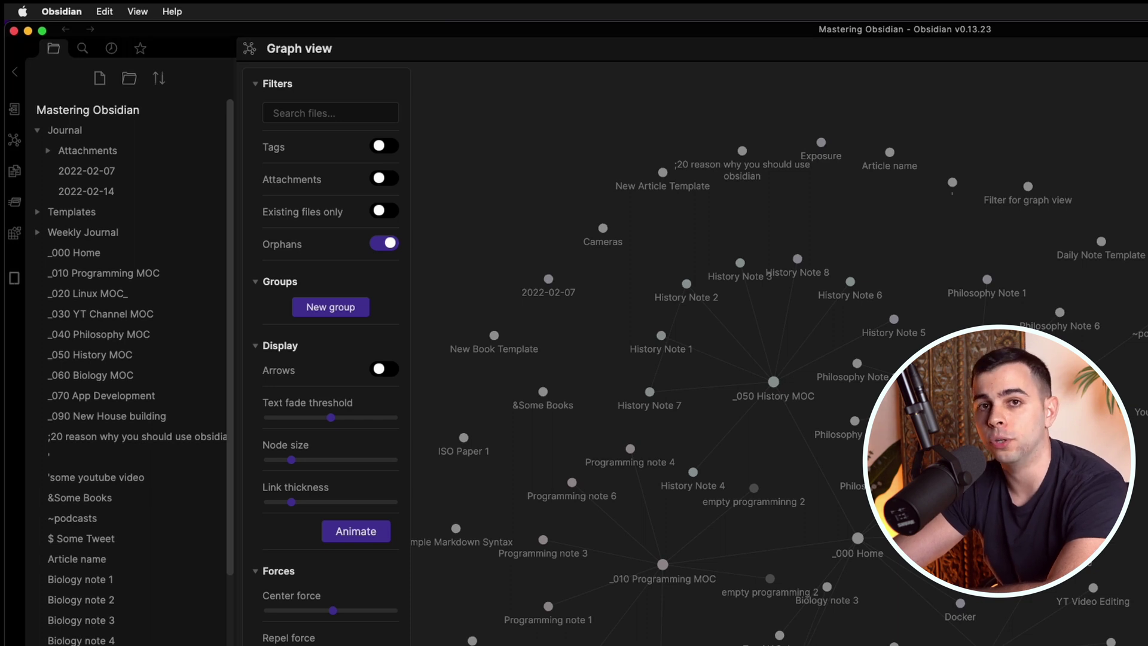
Start a 'tag:' filter query from Search options and collapse the Groups section
click(371, 113)
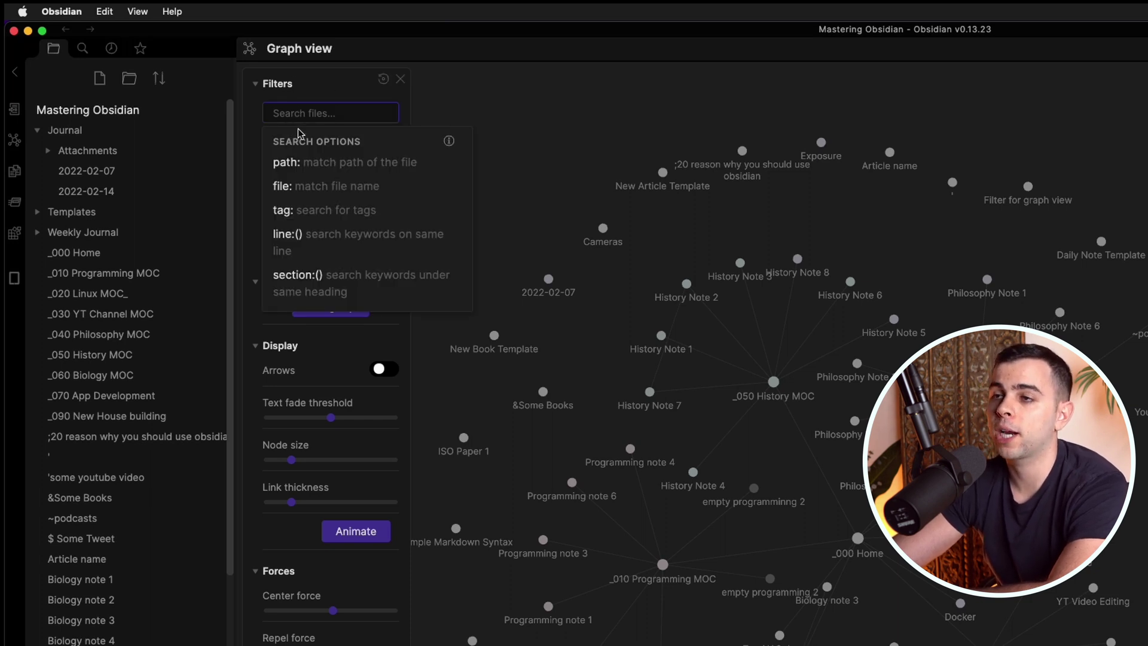
click(292, 210)
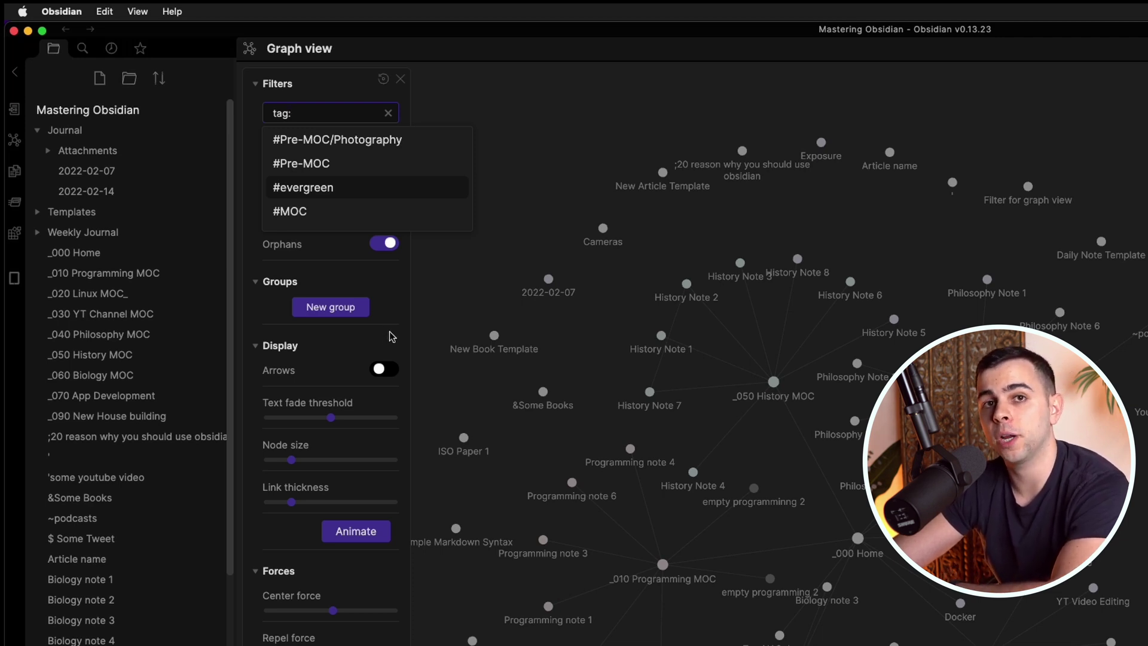
click(391, 287)
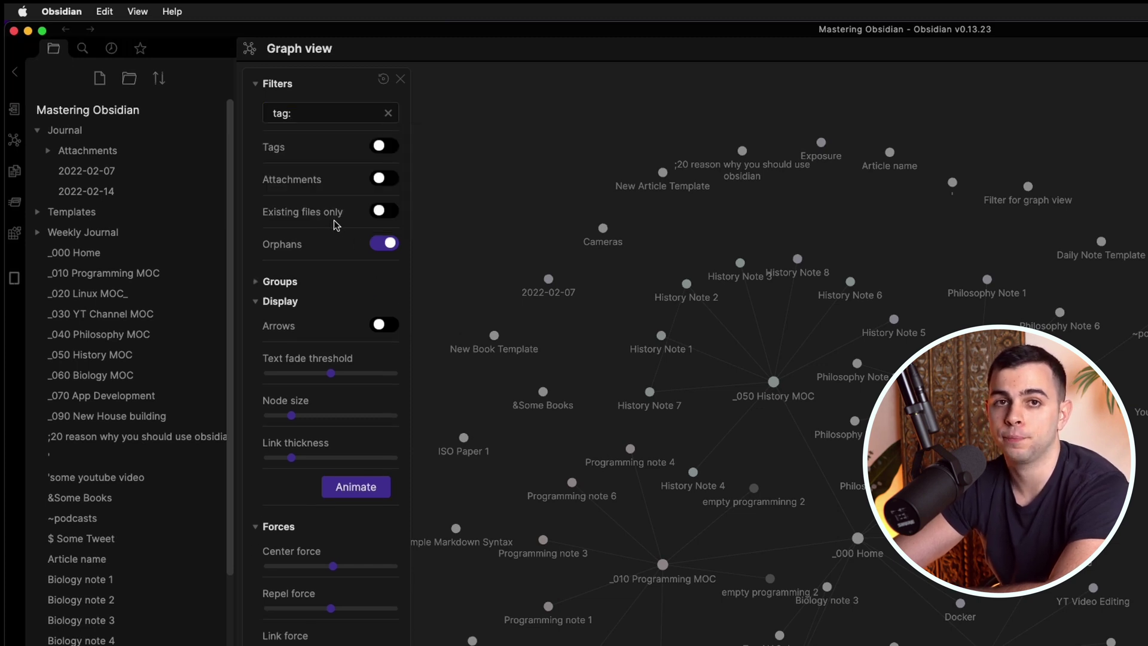
mouse_move(333, 220)
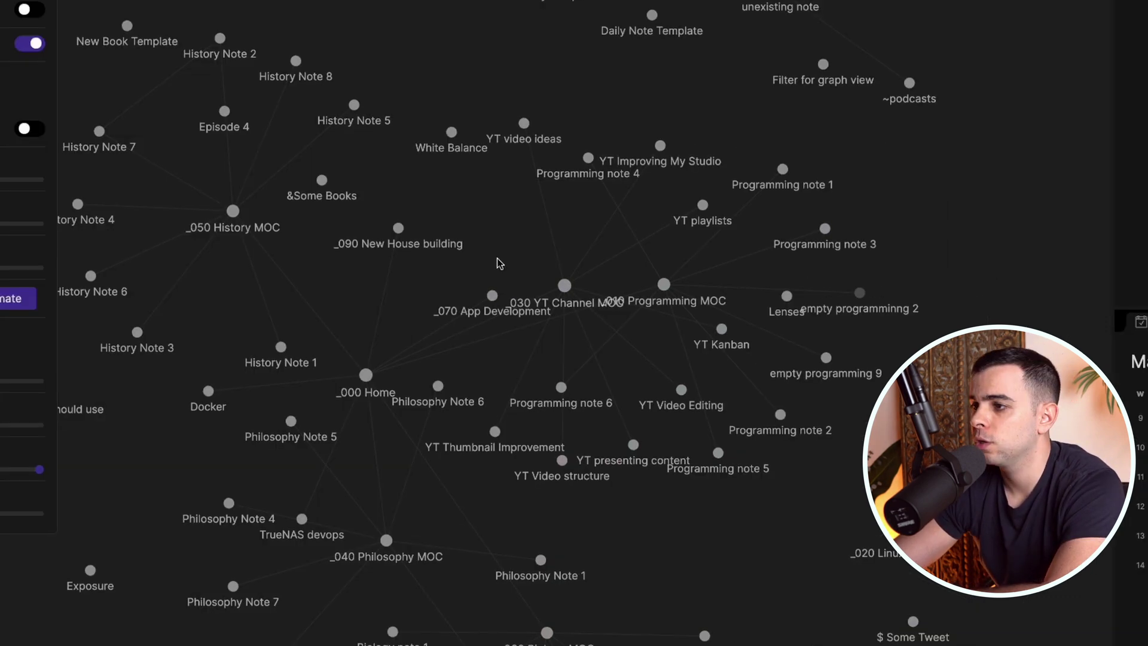
Drag the 'unexisting note' and 'empty programminng 2' nodes around, then enable Existing files only
scroll(521, 295, up, 2)
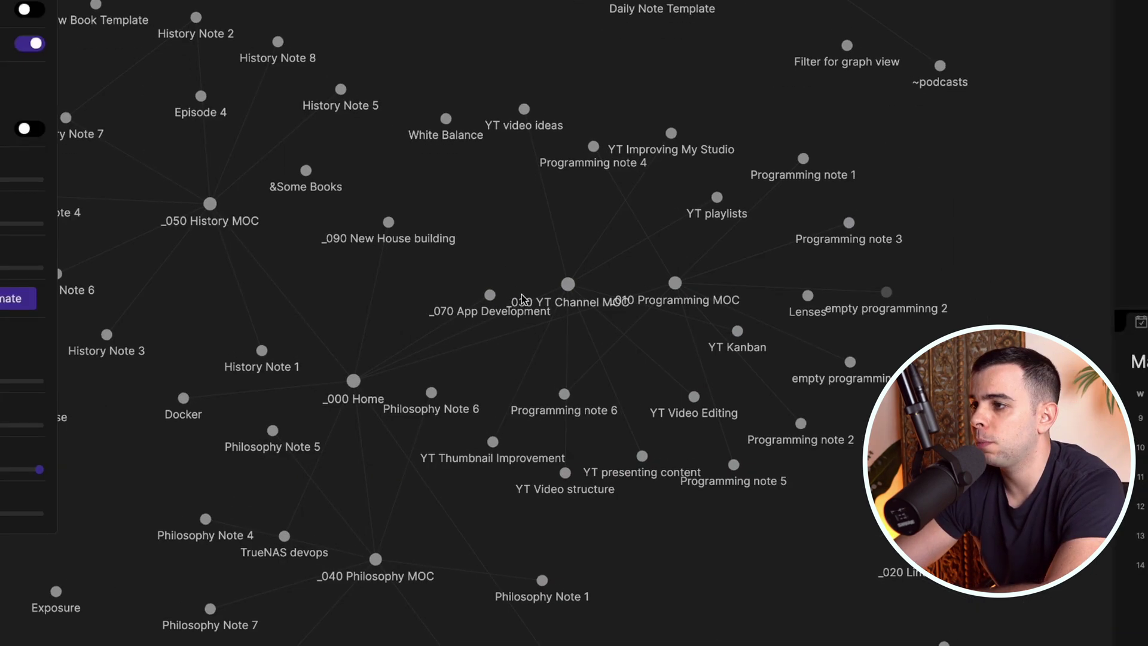
click(27, 11)
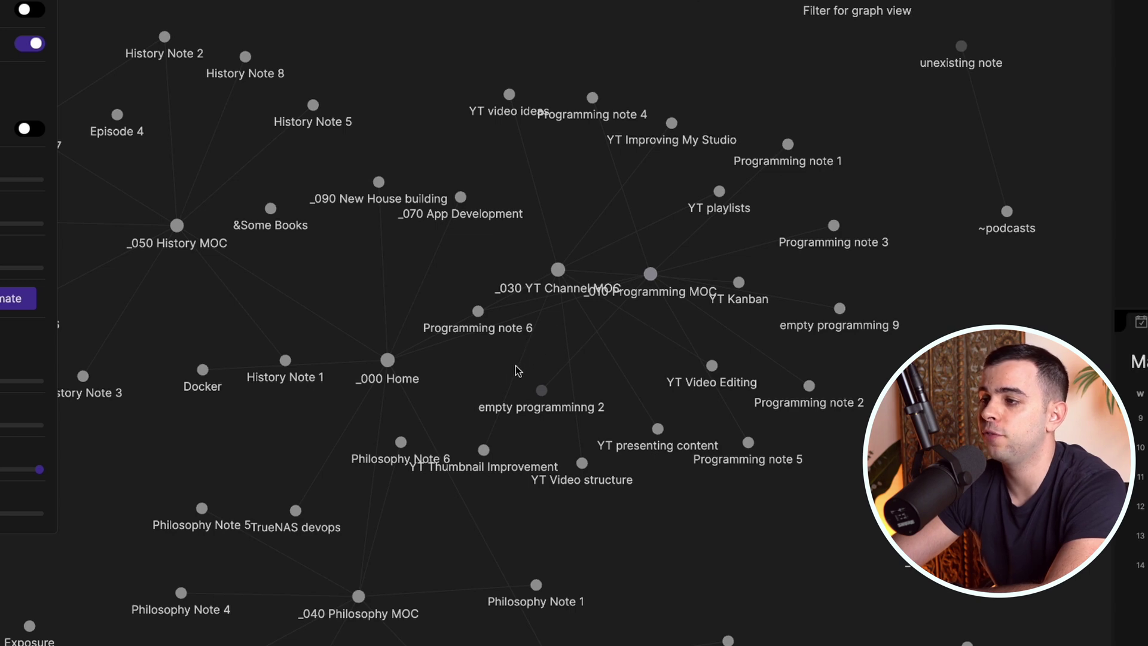
drag(961, 46, 1066, 261)
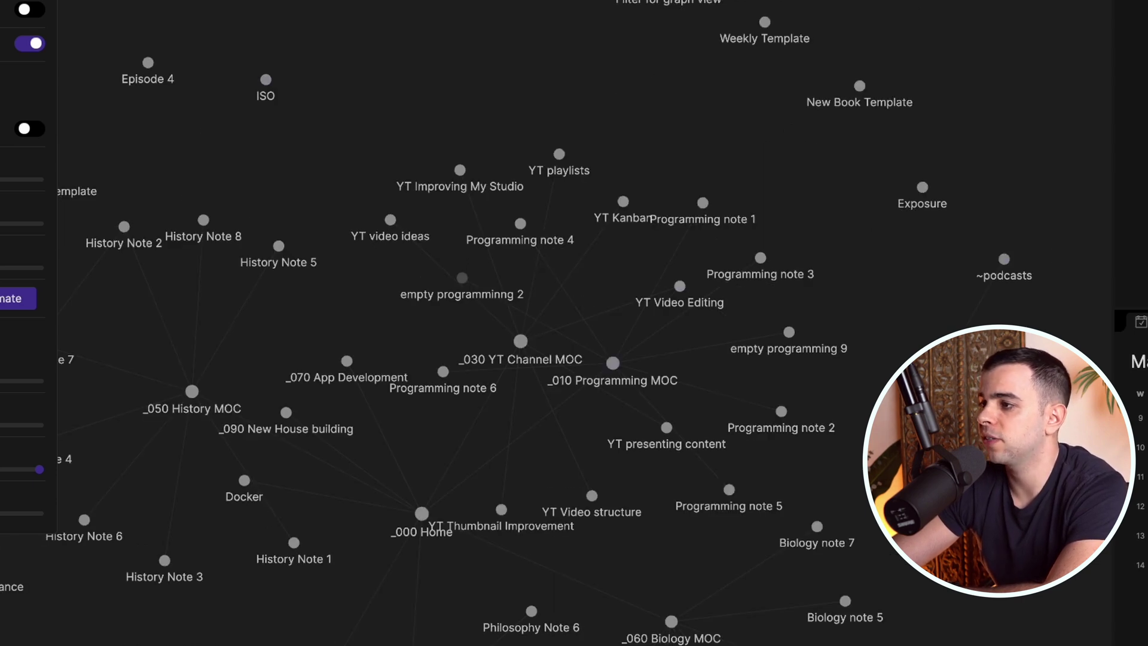
drag(461, 280, 448, 295)
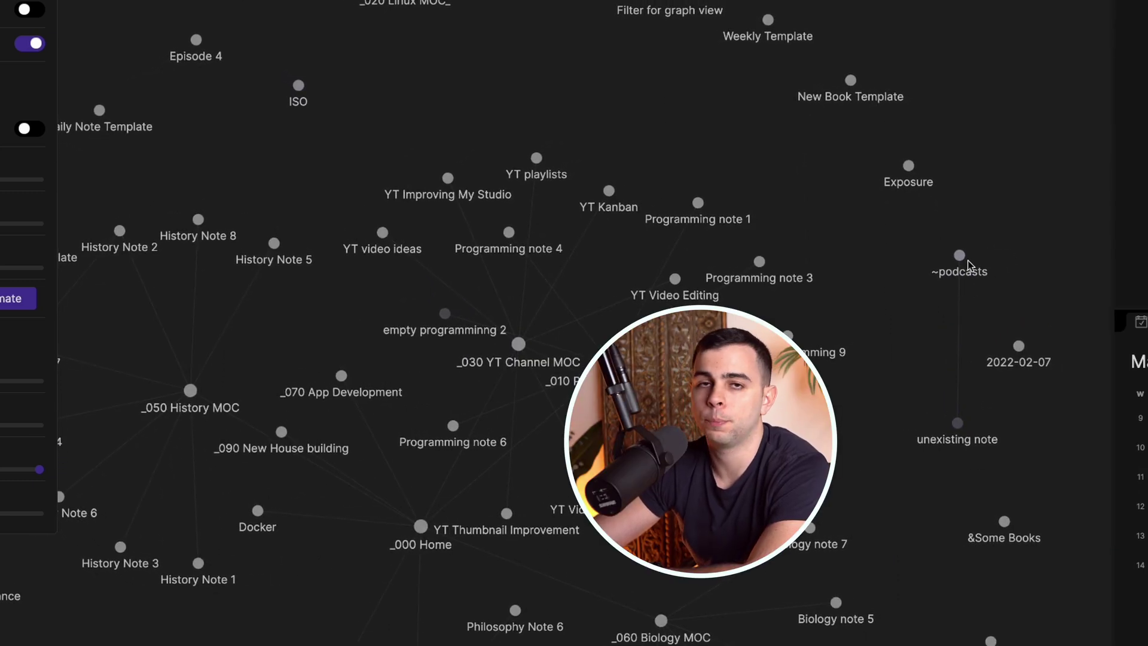
click(29, 8)
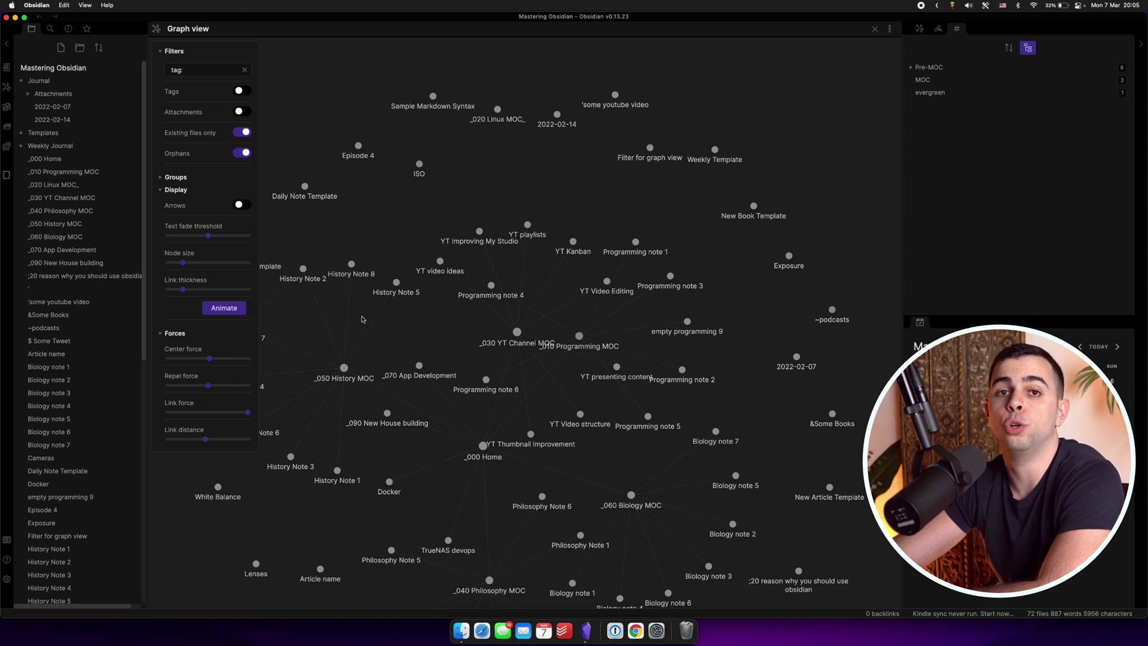
Open History Note 2 and switch the sidebar from the tag list to the Graph tab
scroll(89, 526, down, 1)
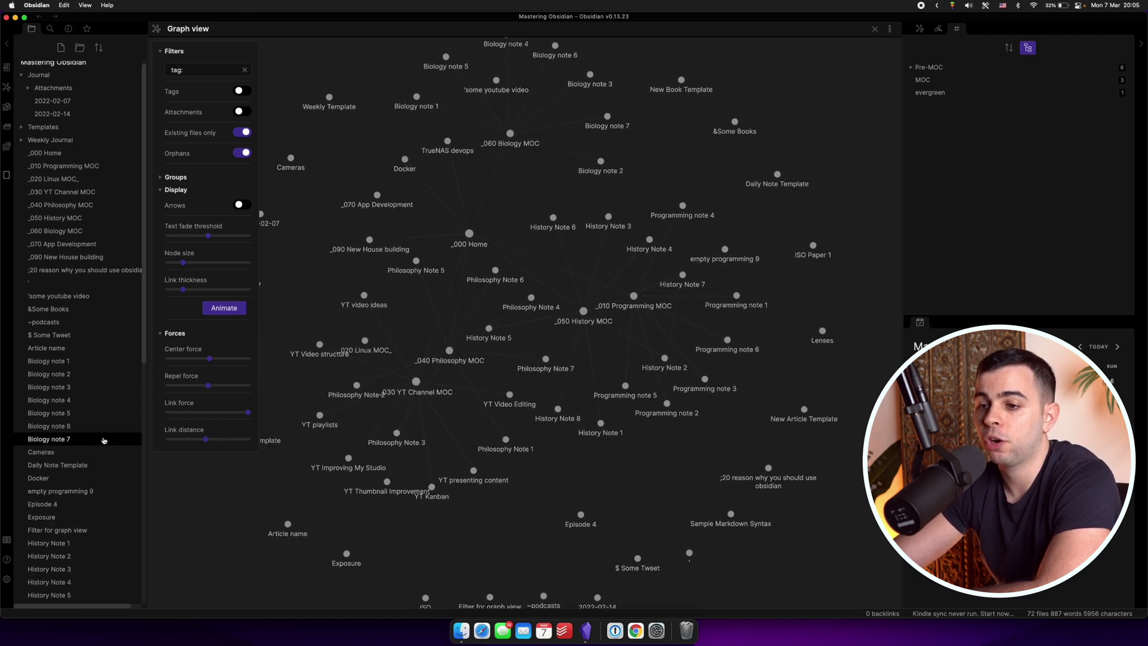
click(84, 545)
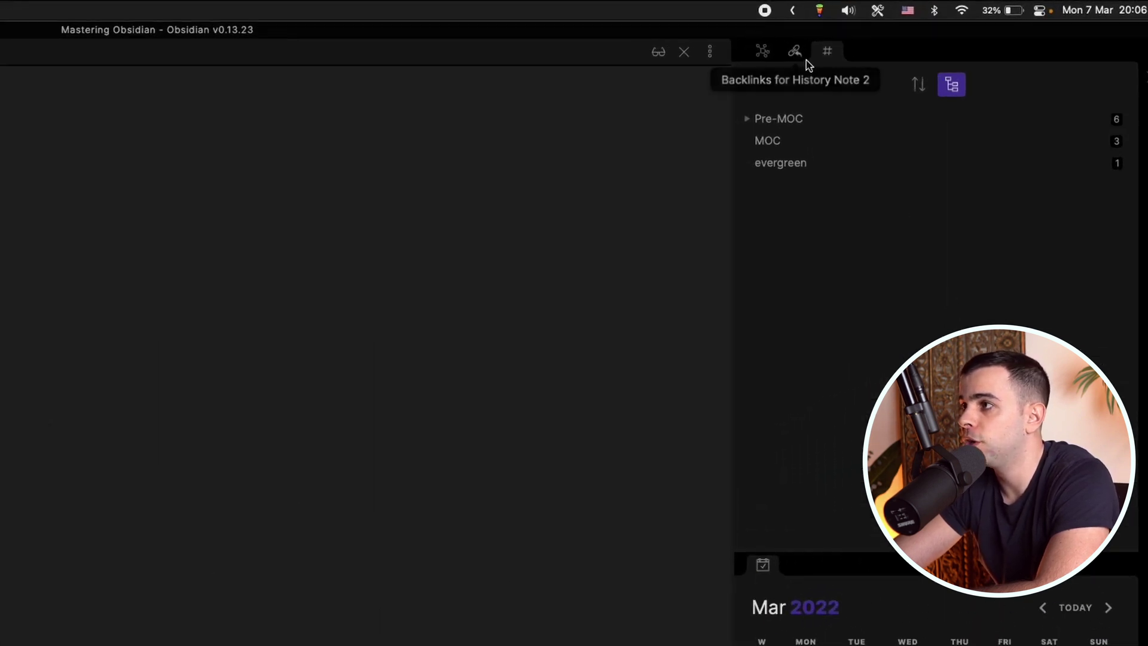
click(762, 51)
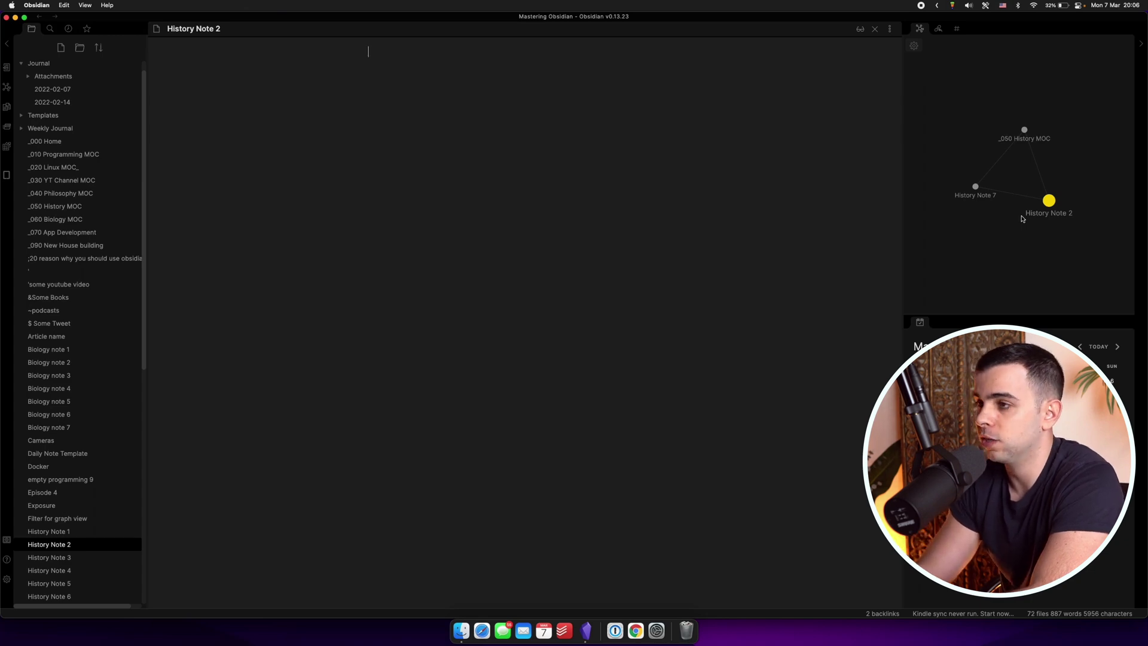
Run 'Graph view: Open local graph' from the command palette and widen the pane slightly
key(cmd+p)
text(loc)
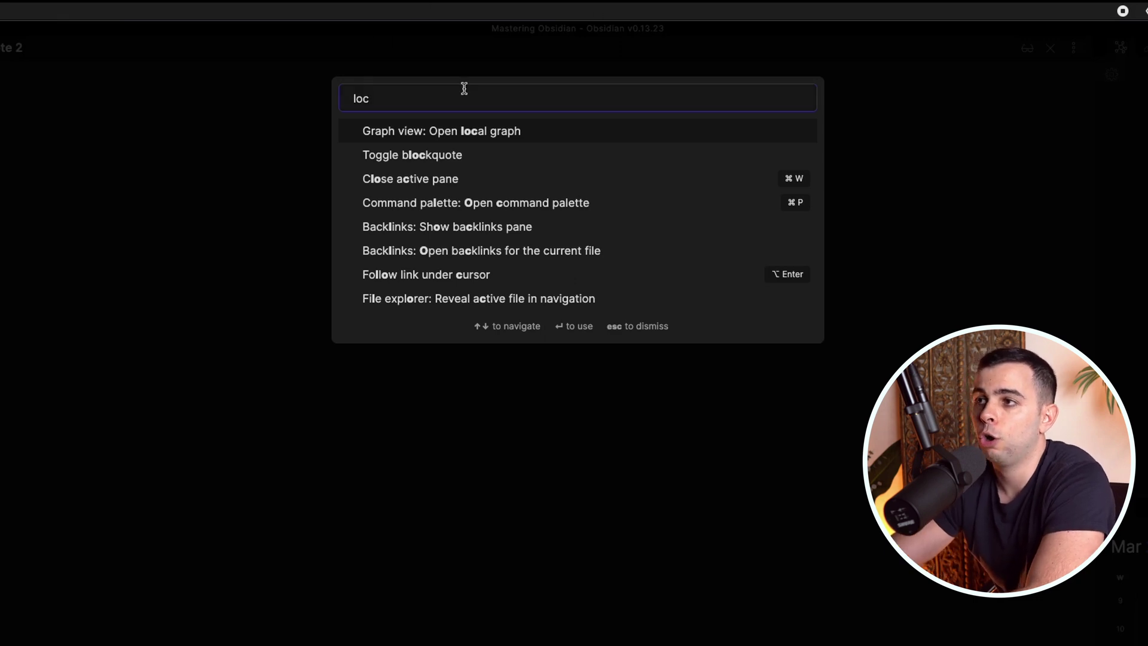
click(505, 123)
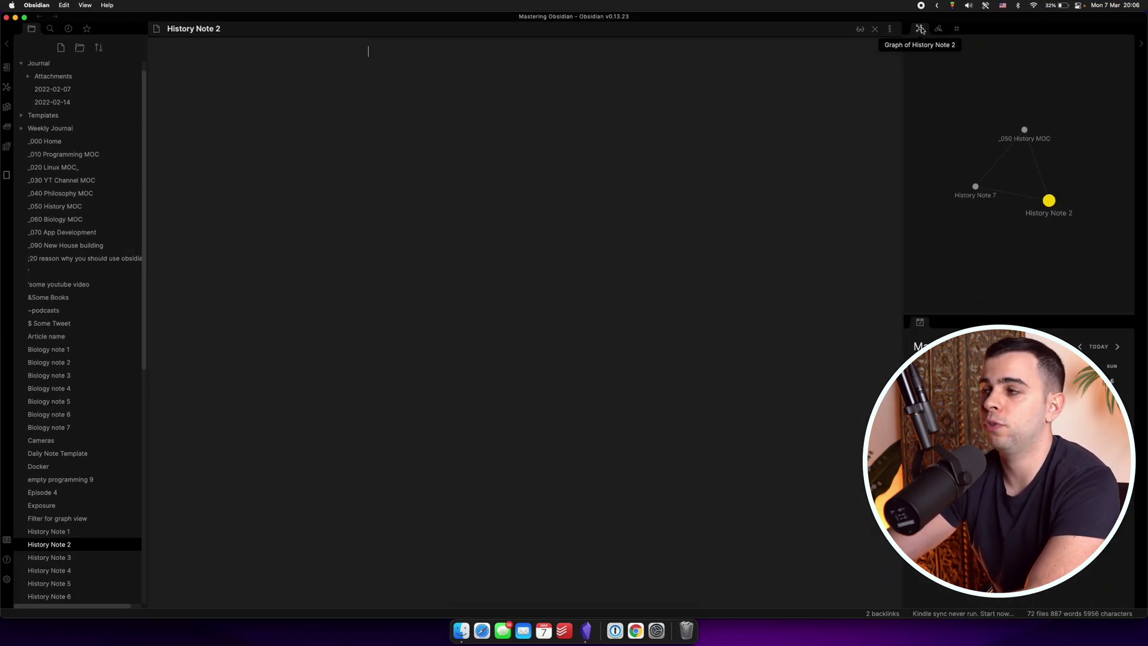
drag(867, 92, 848, 95)
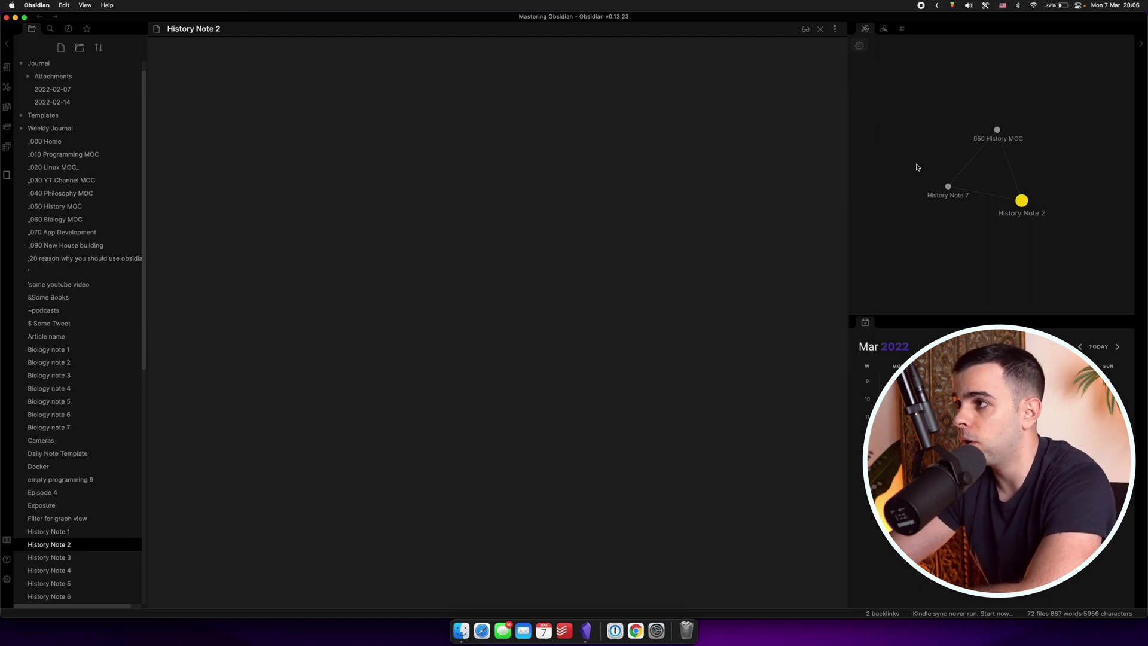
Open the local graph's filter settings and widen the graph area considerably
click(859, 45)
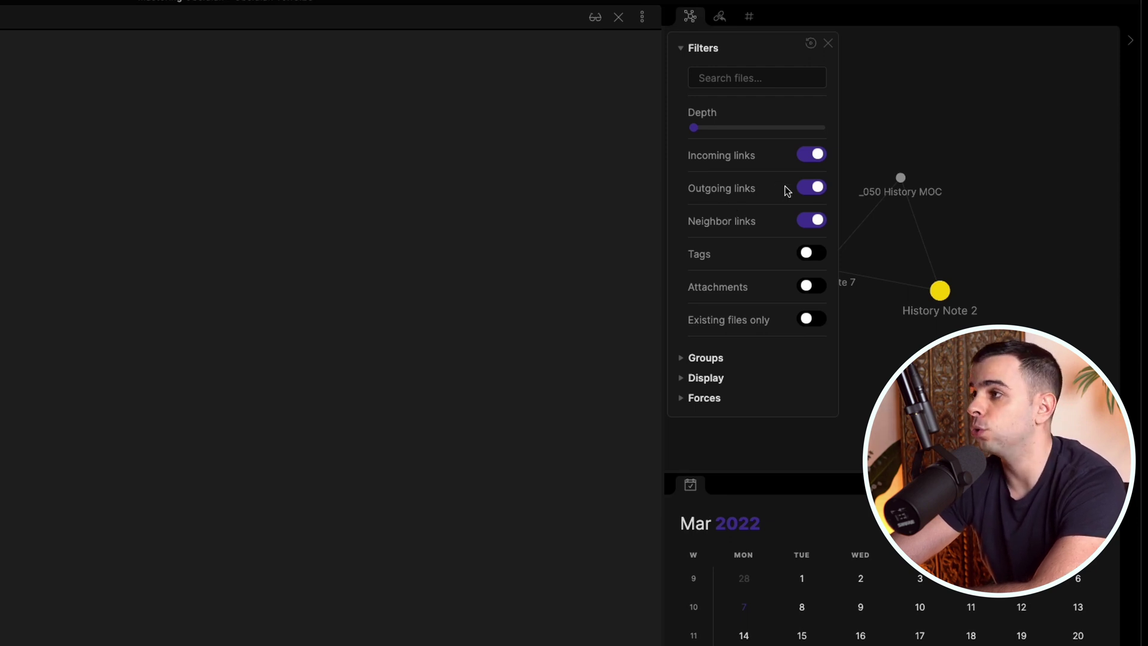
mouse_move(692, 127)
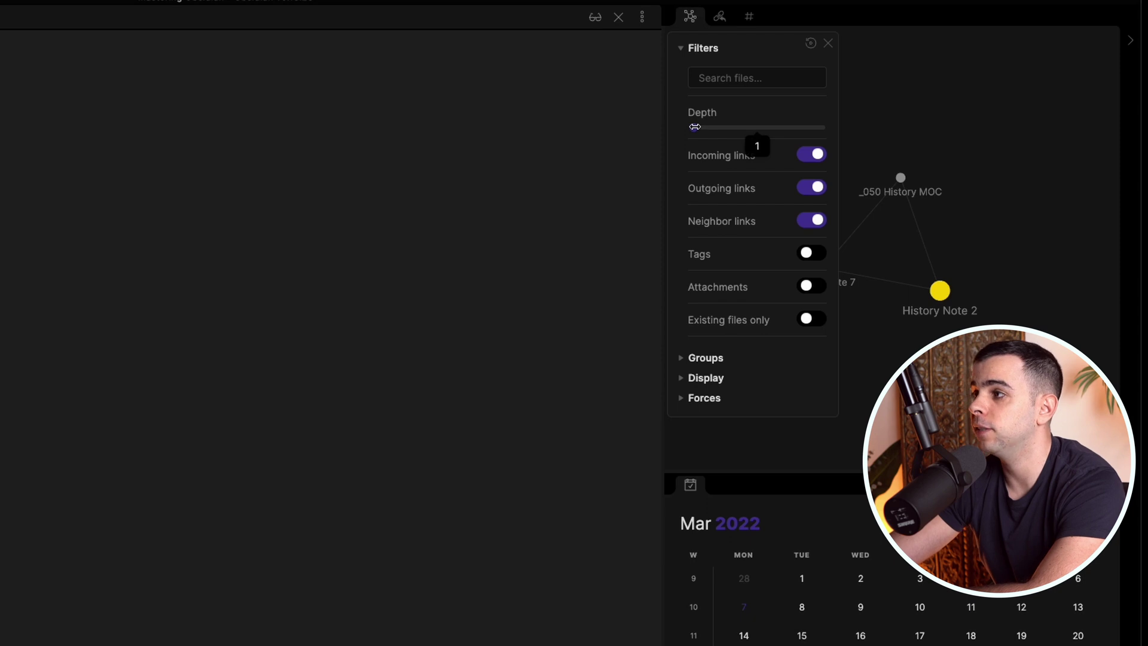
drag(663, 143, 342, 203)
Raise Depth through 2, 3 and 4 to maximum, then drag it back to minimum
mouse_move(376, 127)
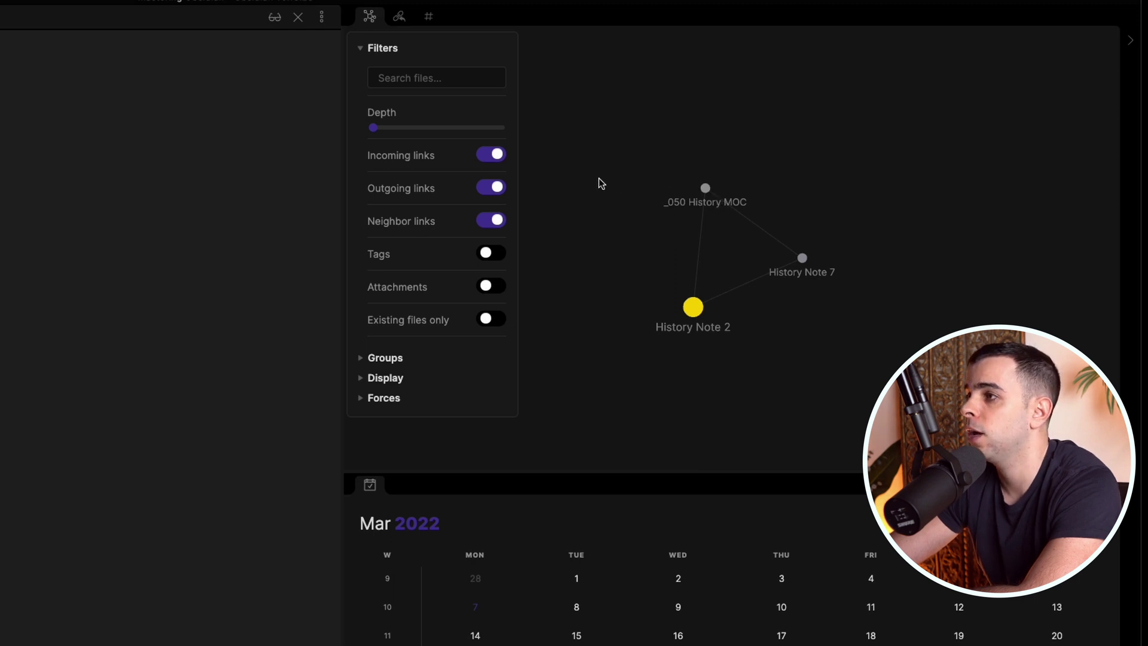
drag(373, 128, 400, 127)
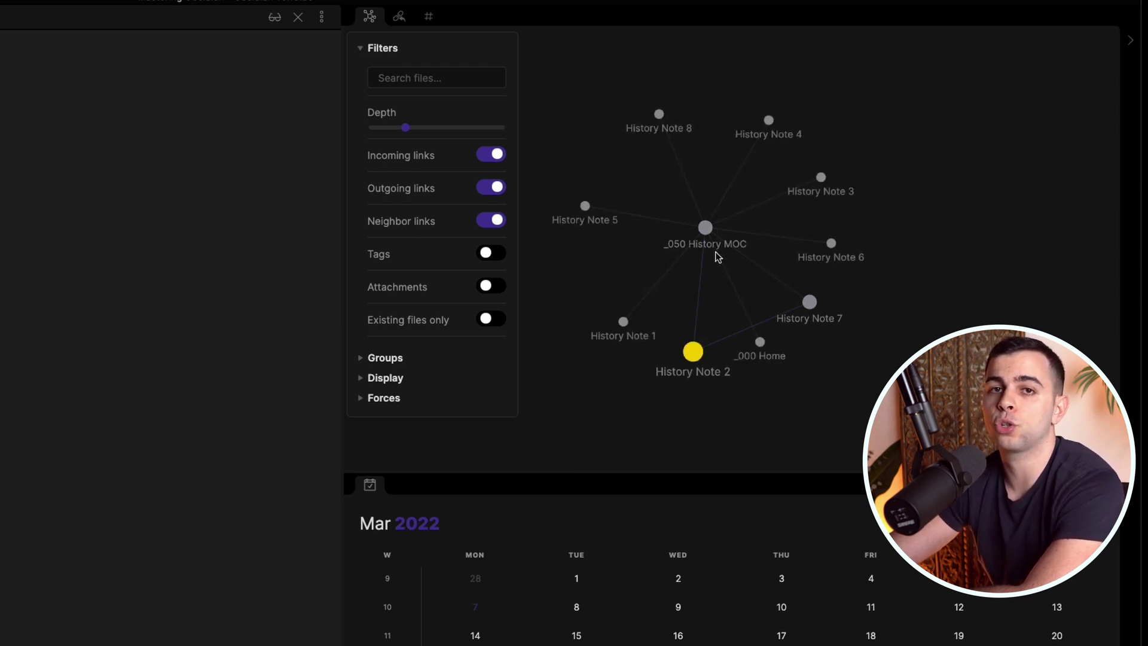
drag(405, 127, 429, 133)
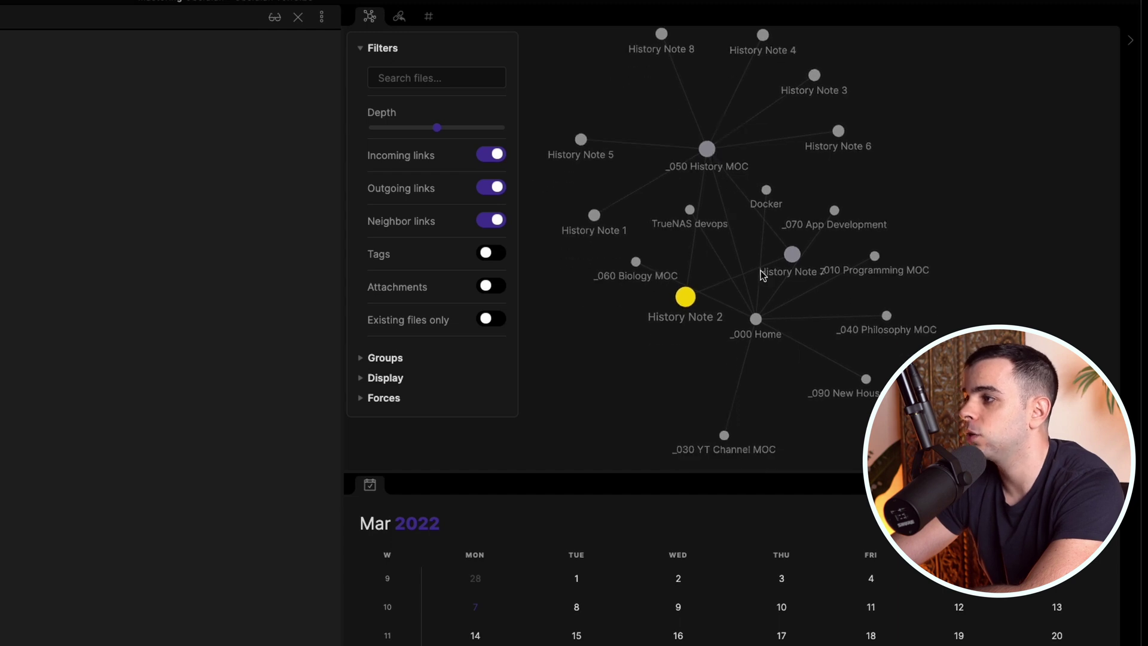
drag(760, 326, 890, 388)
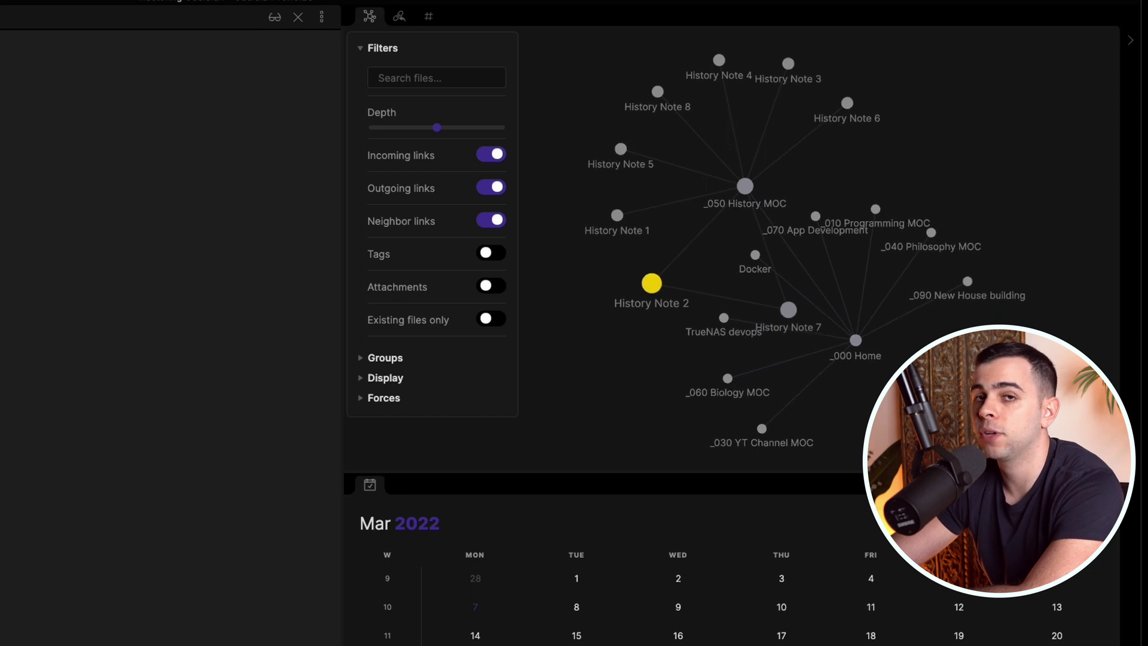
drag(439, 129, 458, 130)
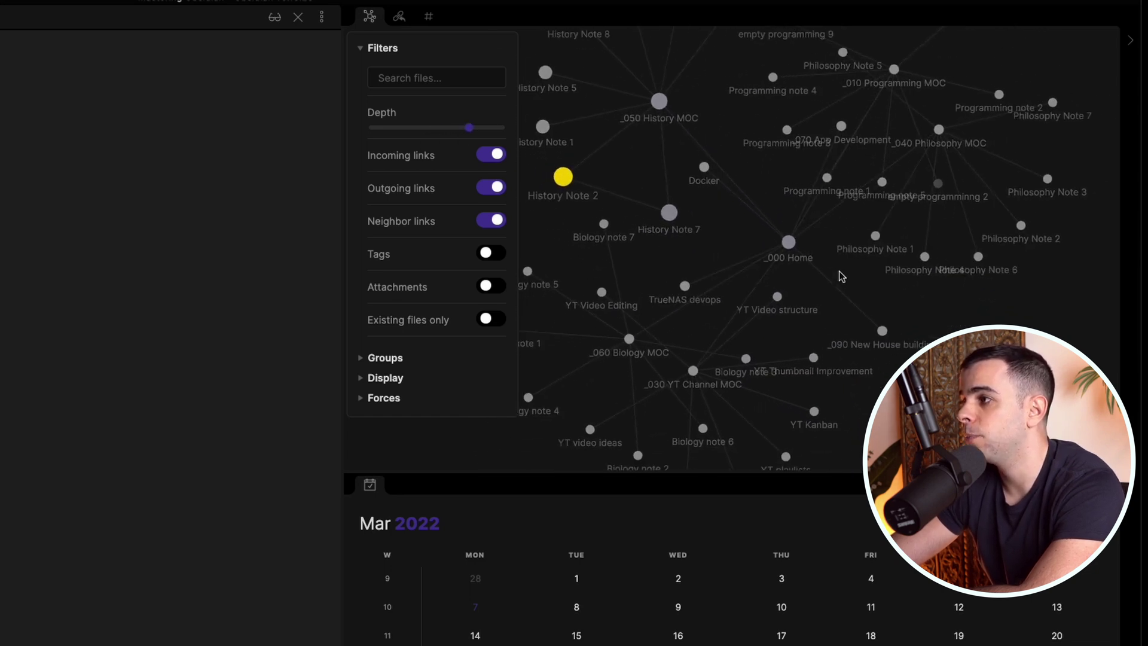
scroll(837, 275, down, 3)
mouse_move(472, 127)
drag(472, 128, 500, 128)
scroll(705, 200, up, 4)
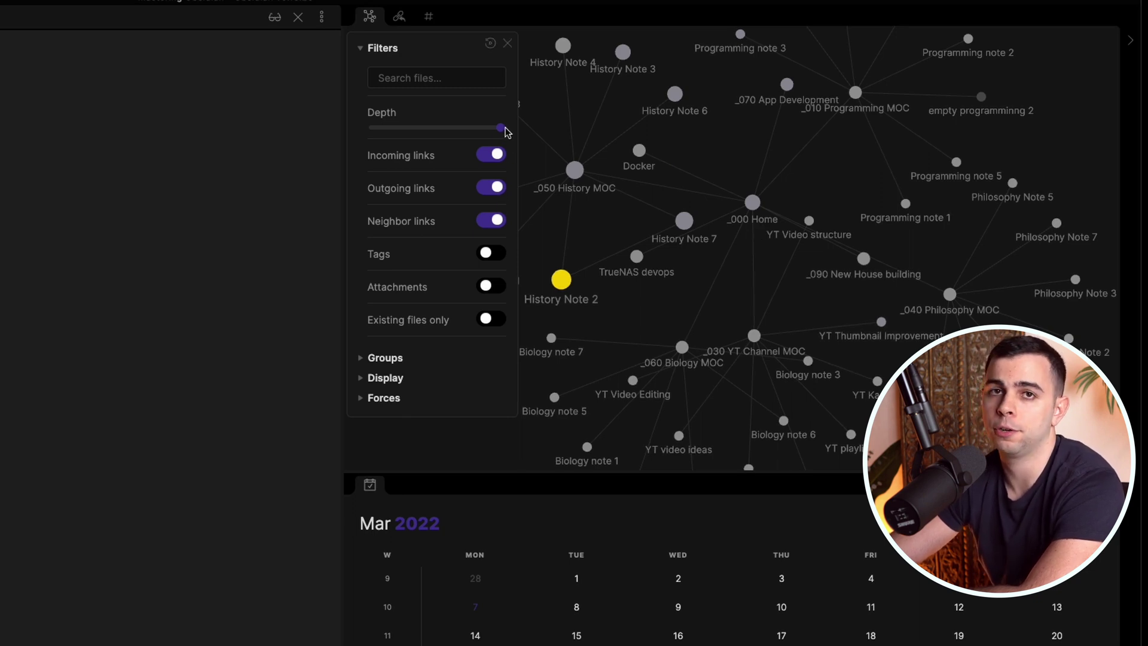
click(504, 128)
drag(502, 131, 361, 129)
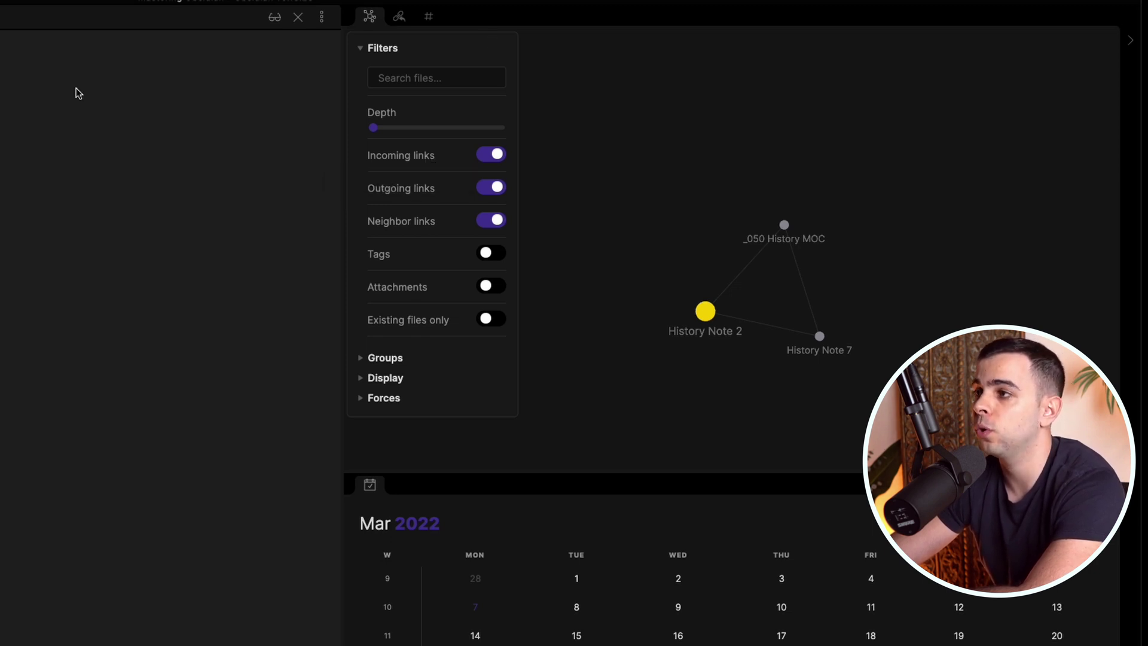
Turn on Arrows under Display, toggling Incoming links off and on to compare
click(488, 157)
click(490, 157)
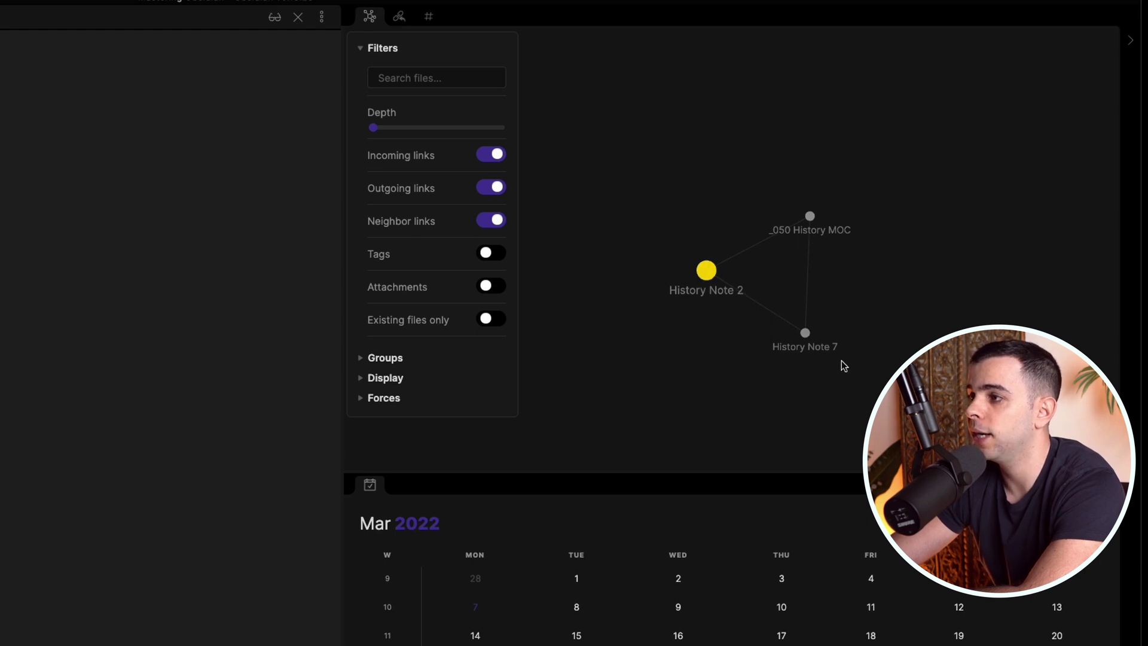
click(357, 378)
click(480, 403)
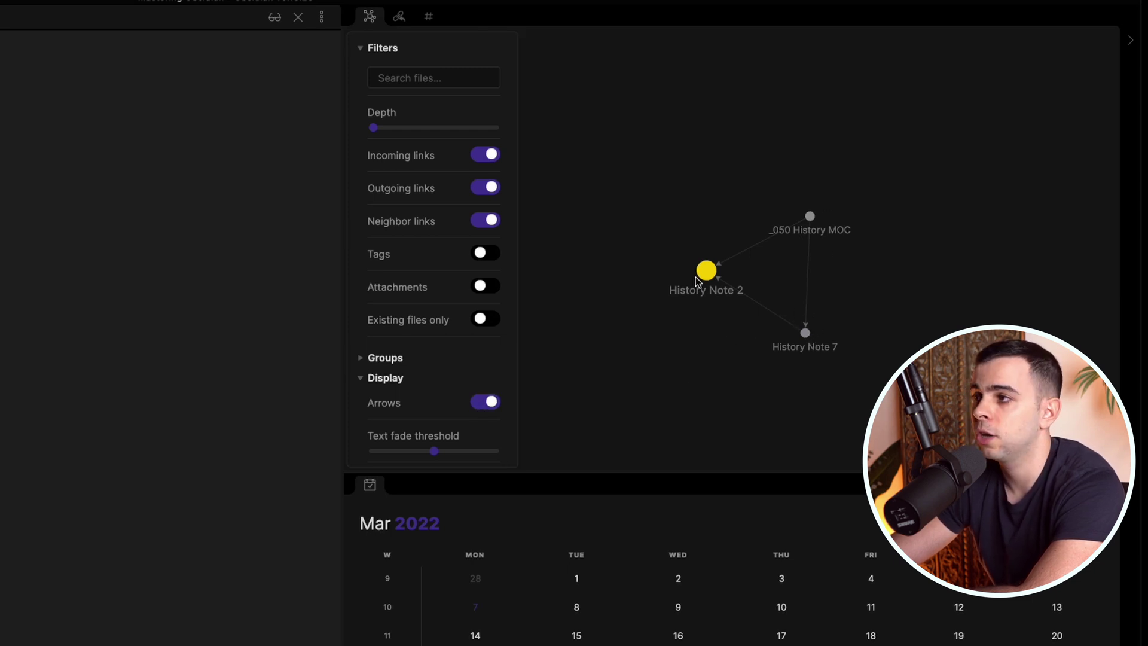
click(485, 155)
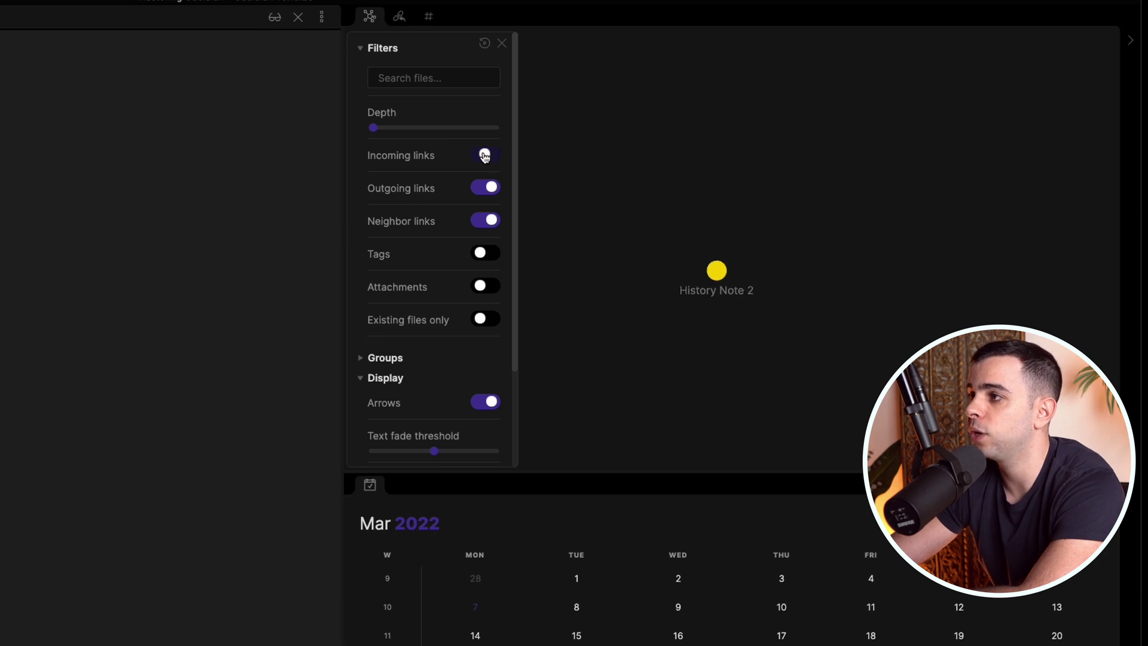
click(485, 156)
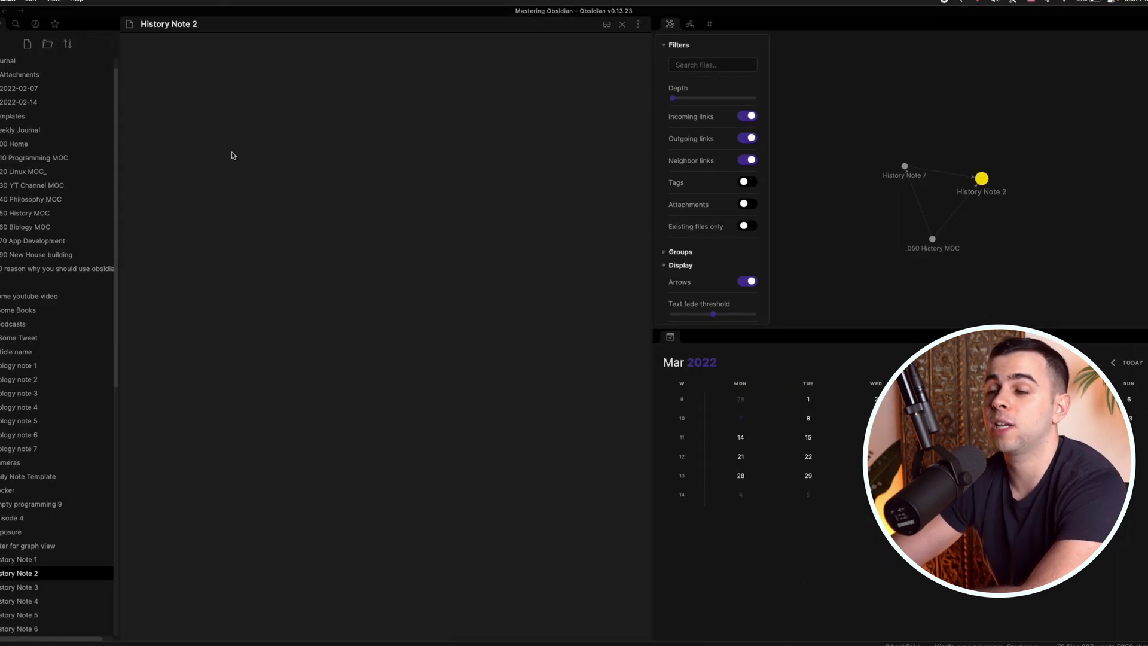
Toggle Outgoing links off and on, opening History Note 7 from the graph in between
click(745, 139)
click(745, 138)
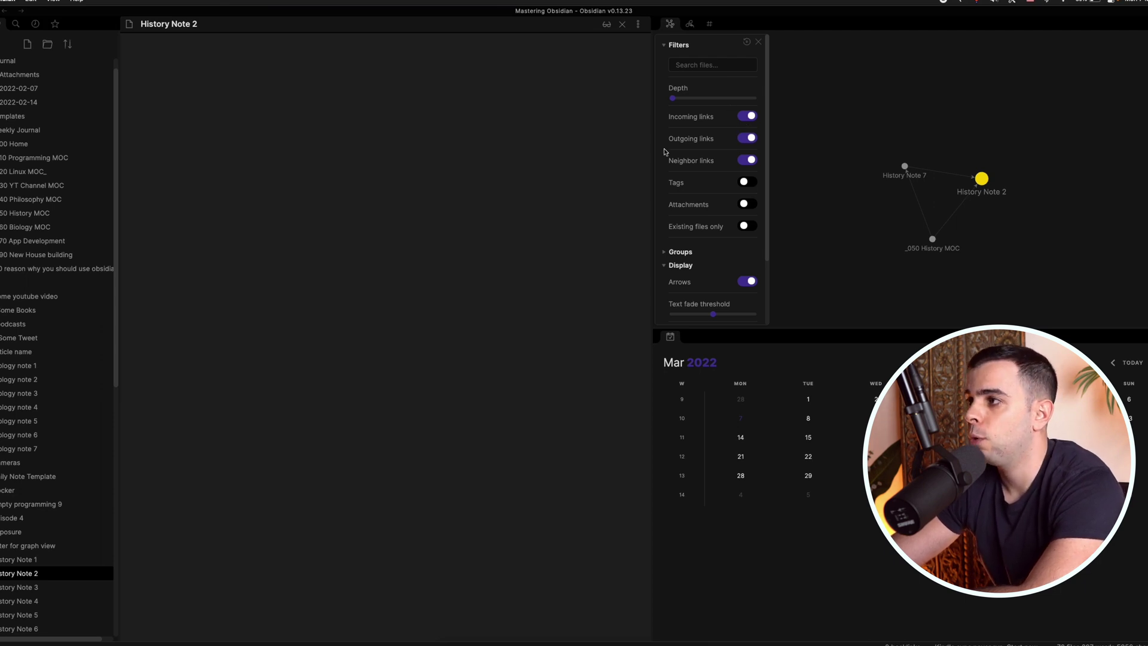
click(904, 167)
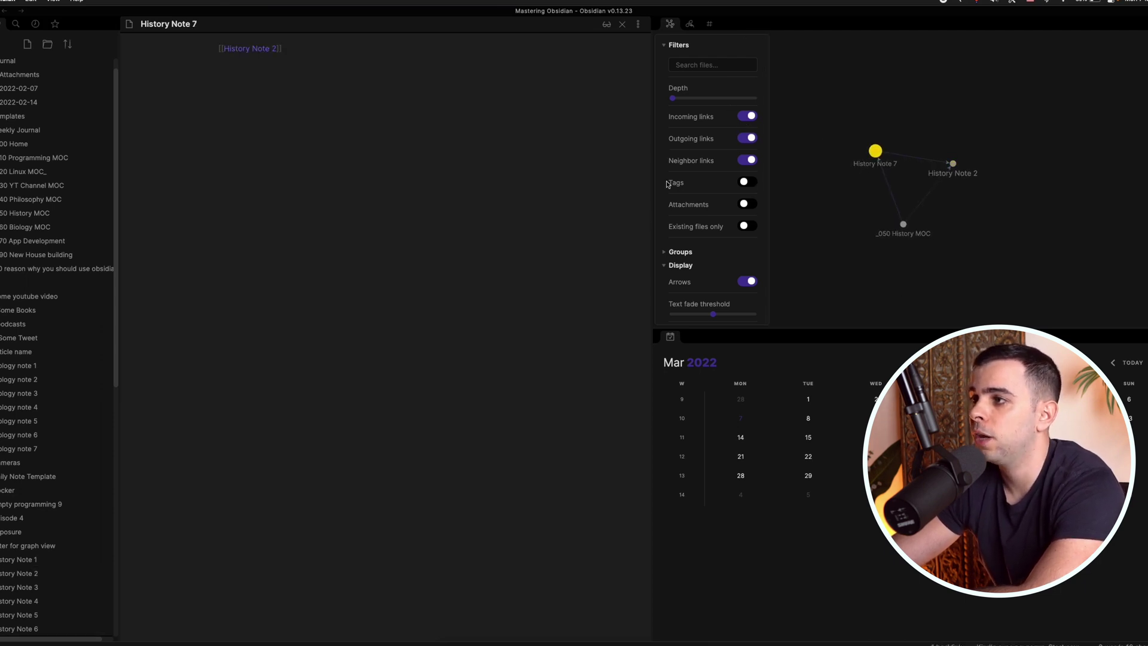
click(745, 139)
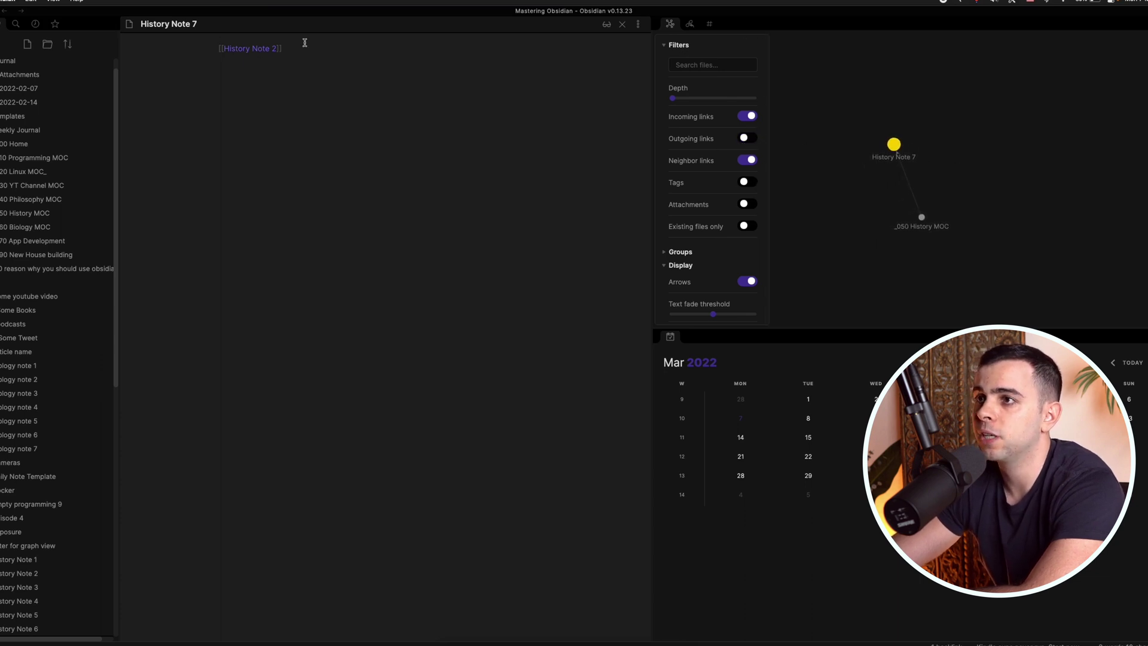
click(746, 139)
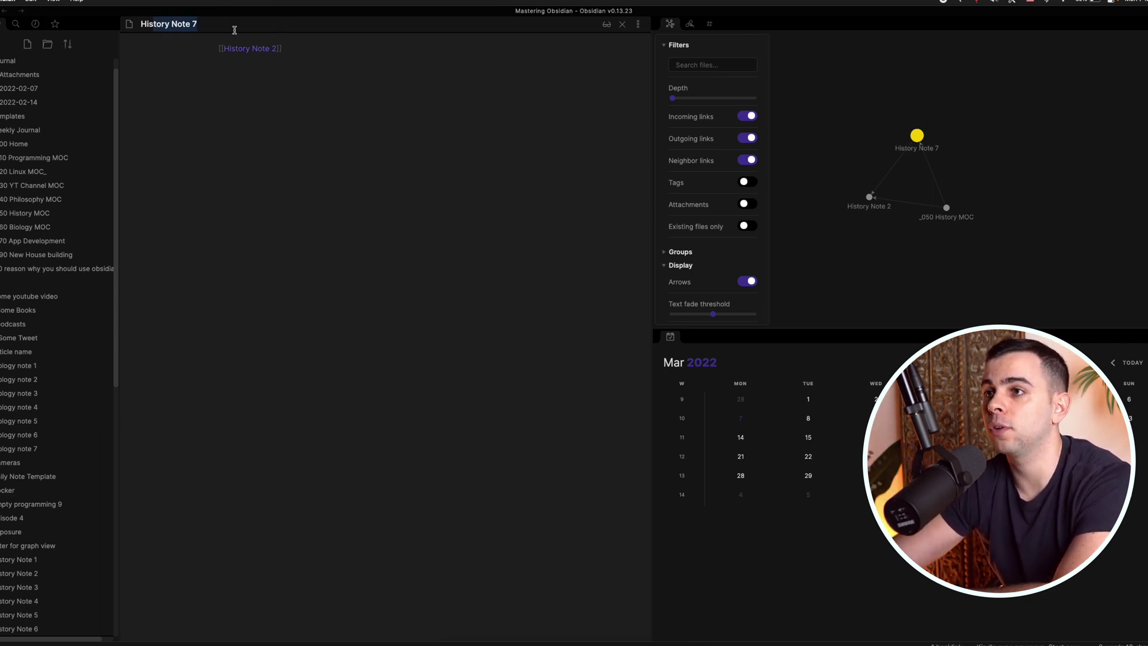
Toggle Neighbor links off and on, then open _050 History MOC from its graph node
click(555, 176)
click(555, 176)
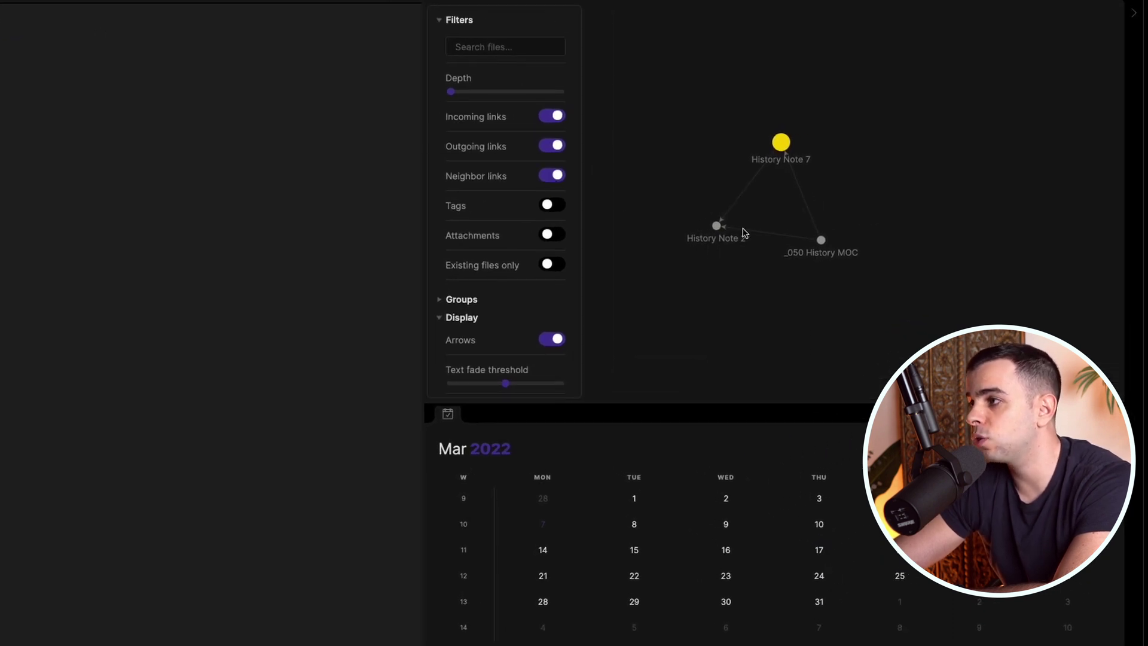
click(822, 240)
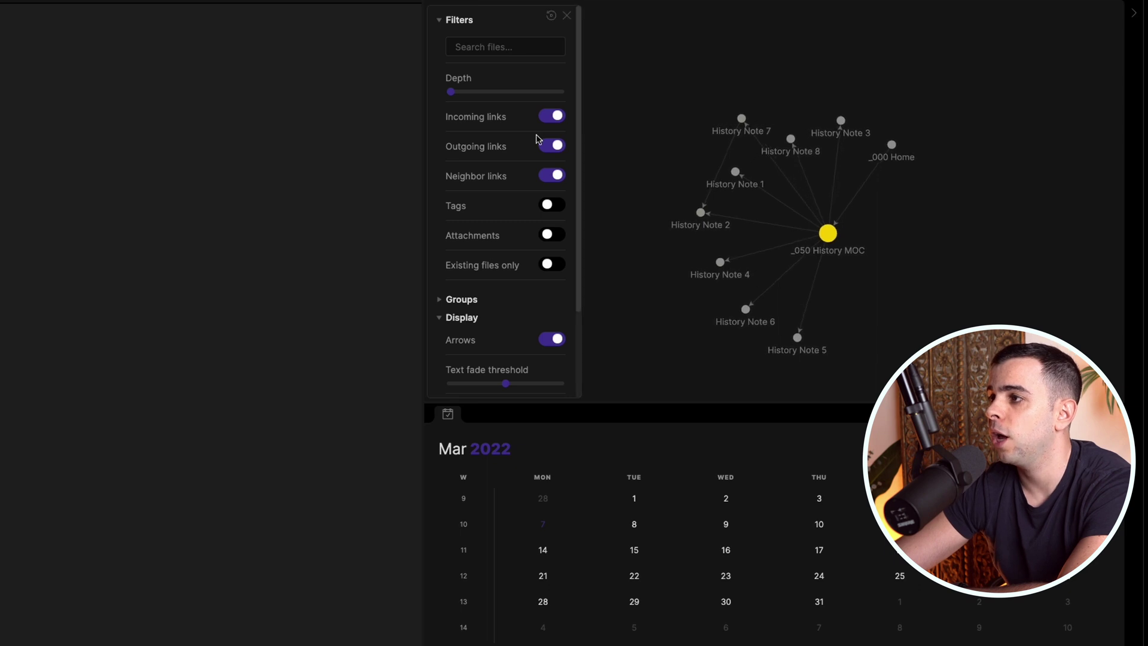
click(556, 176)
click(558, 179)
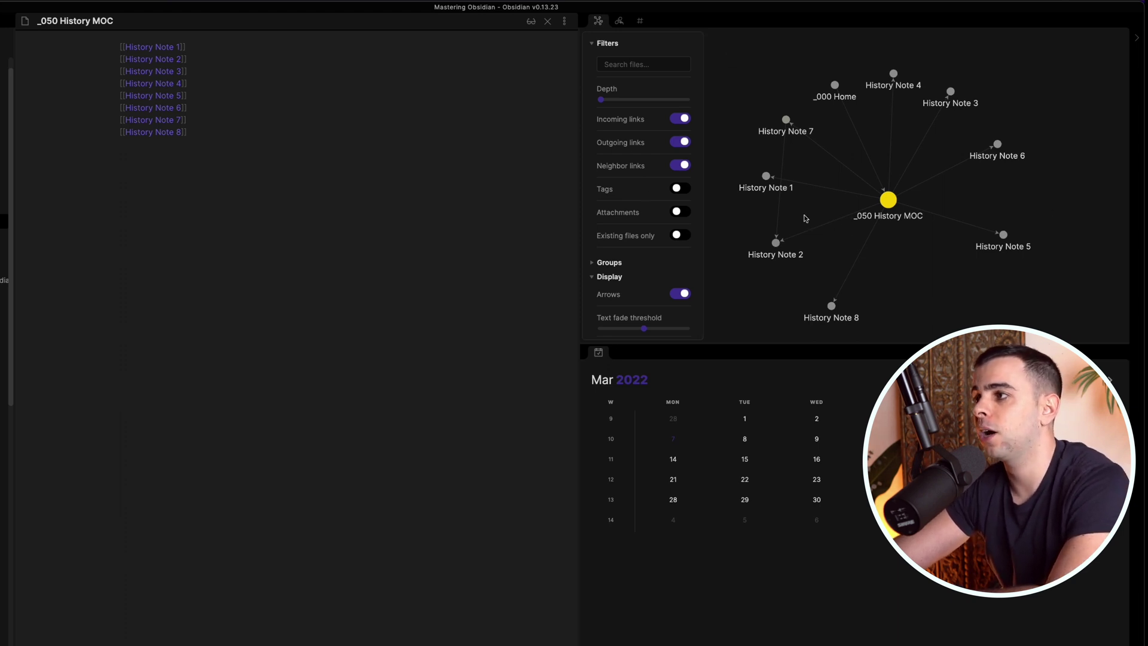
scroll(814, 203, down, 2)
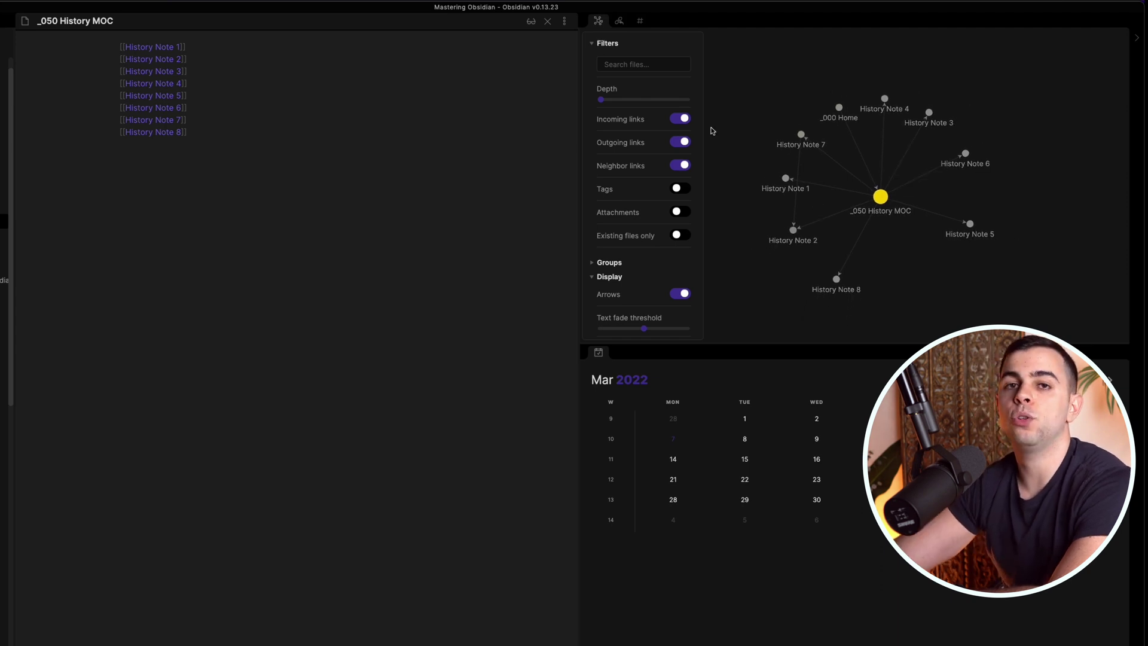